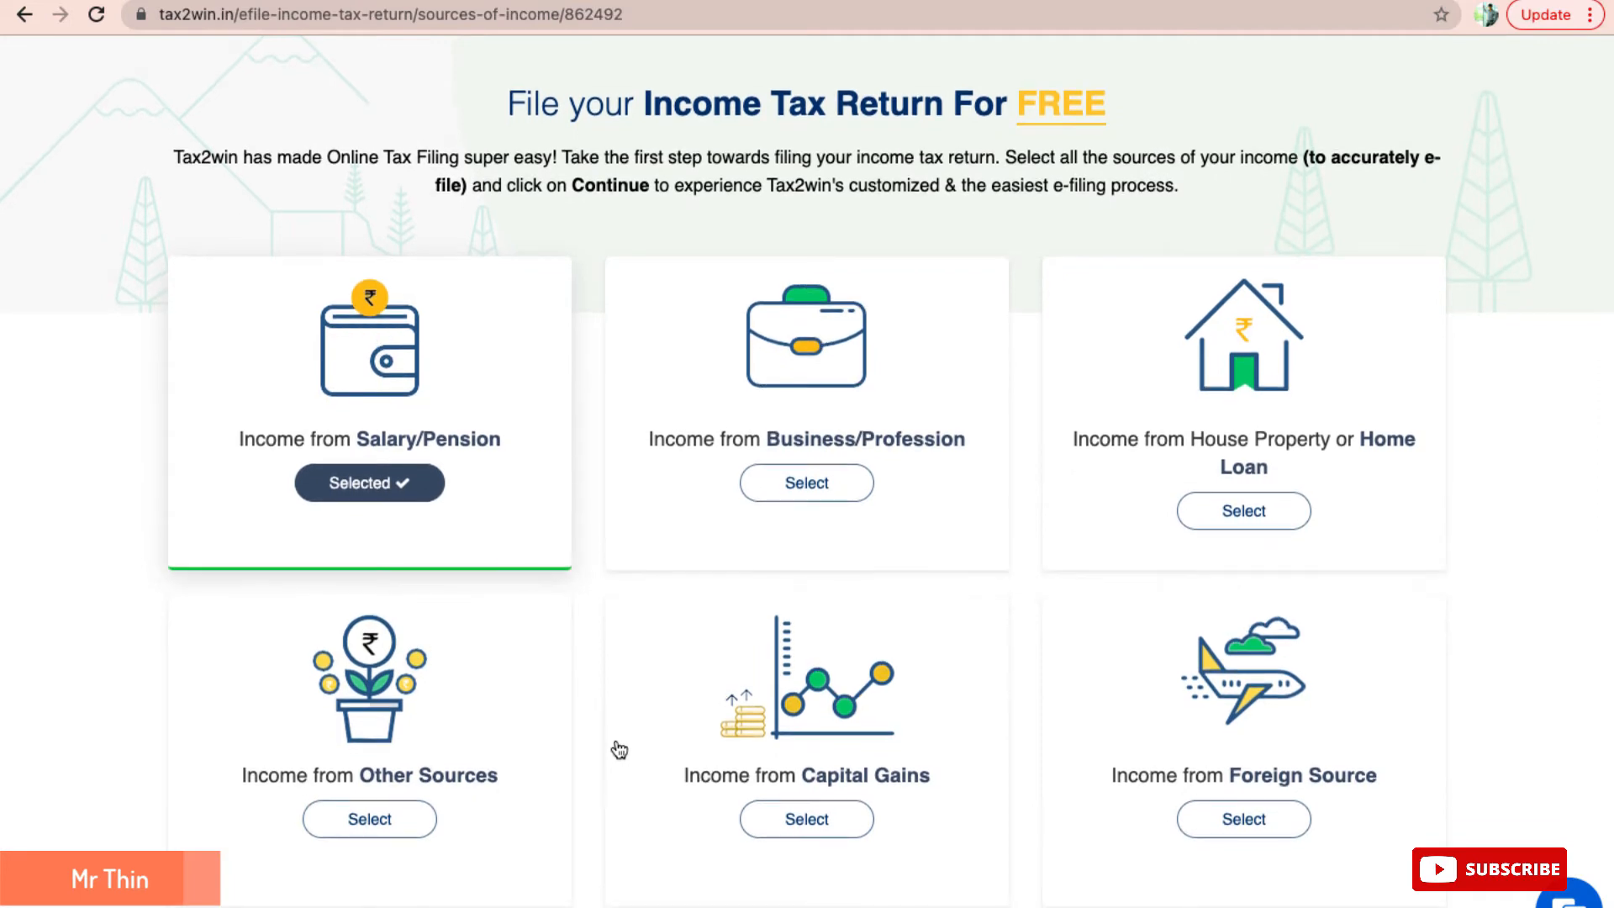
Proceed with Salary/Pension as the only income source and skip the Form 16 upload.
scroll(620, 750, down, 1)
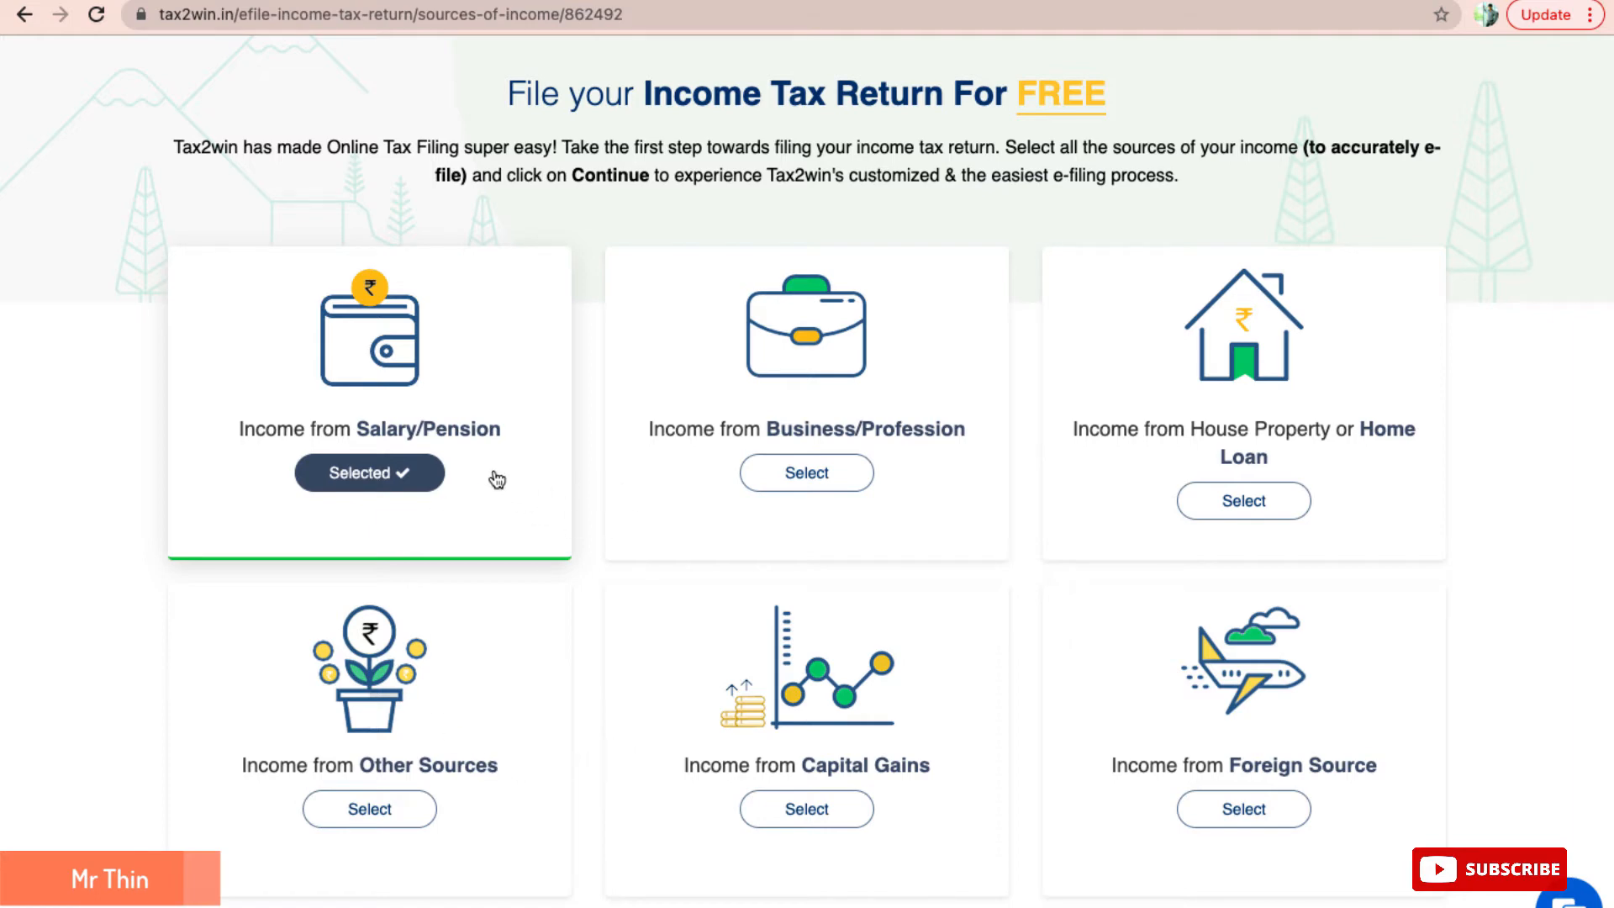
scroll(496, 476, down, 5)
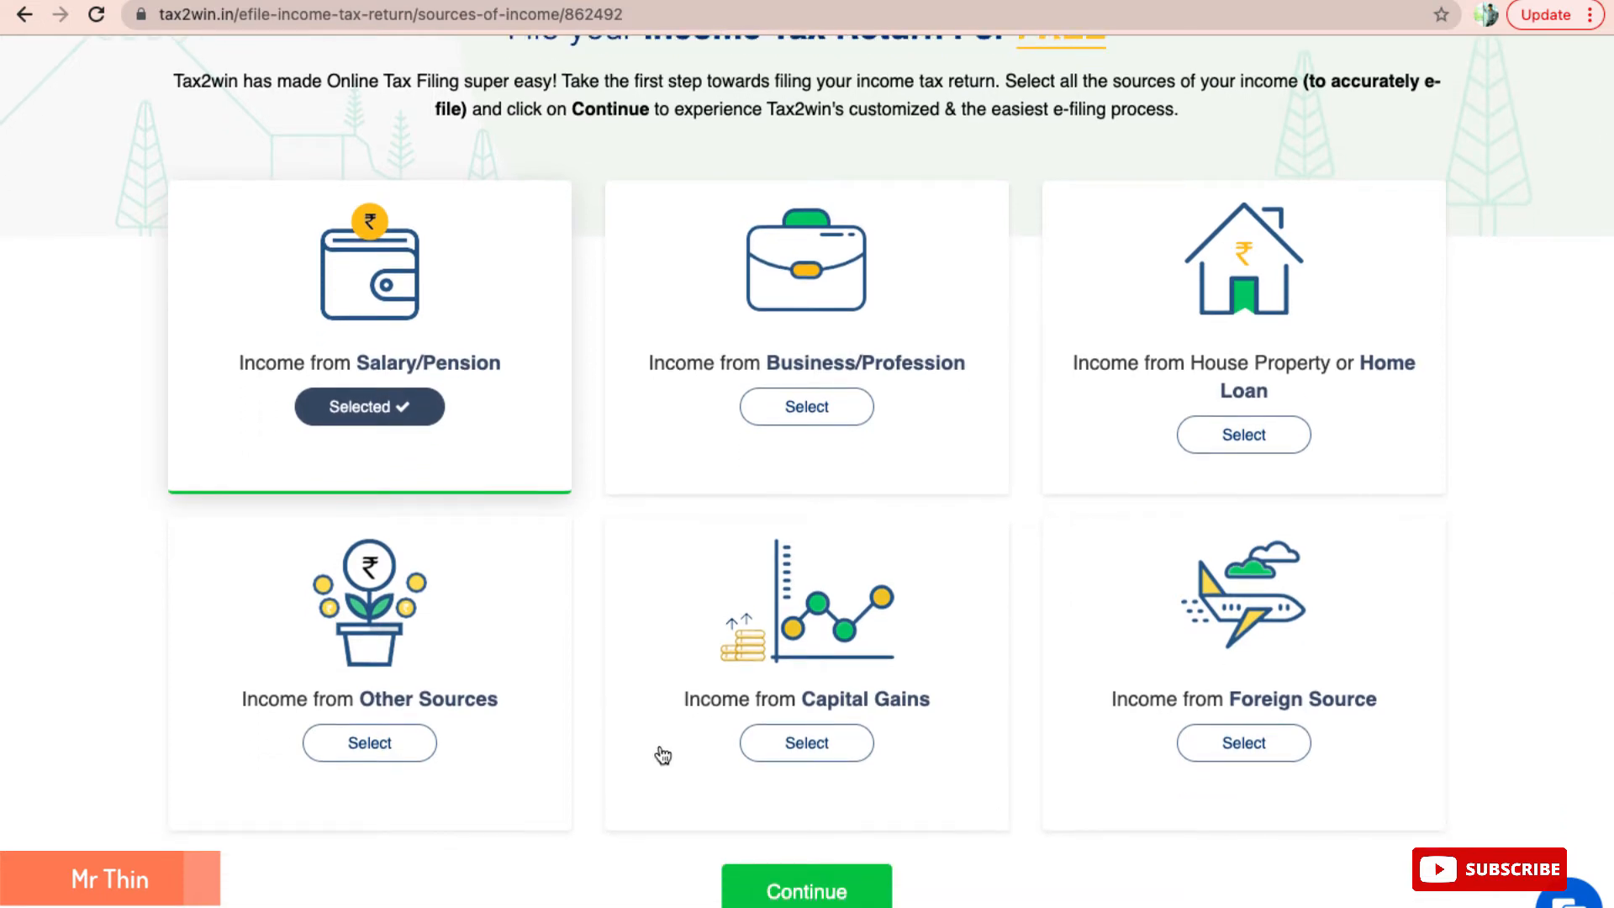
click(819, 893)
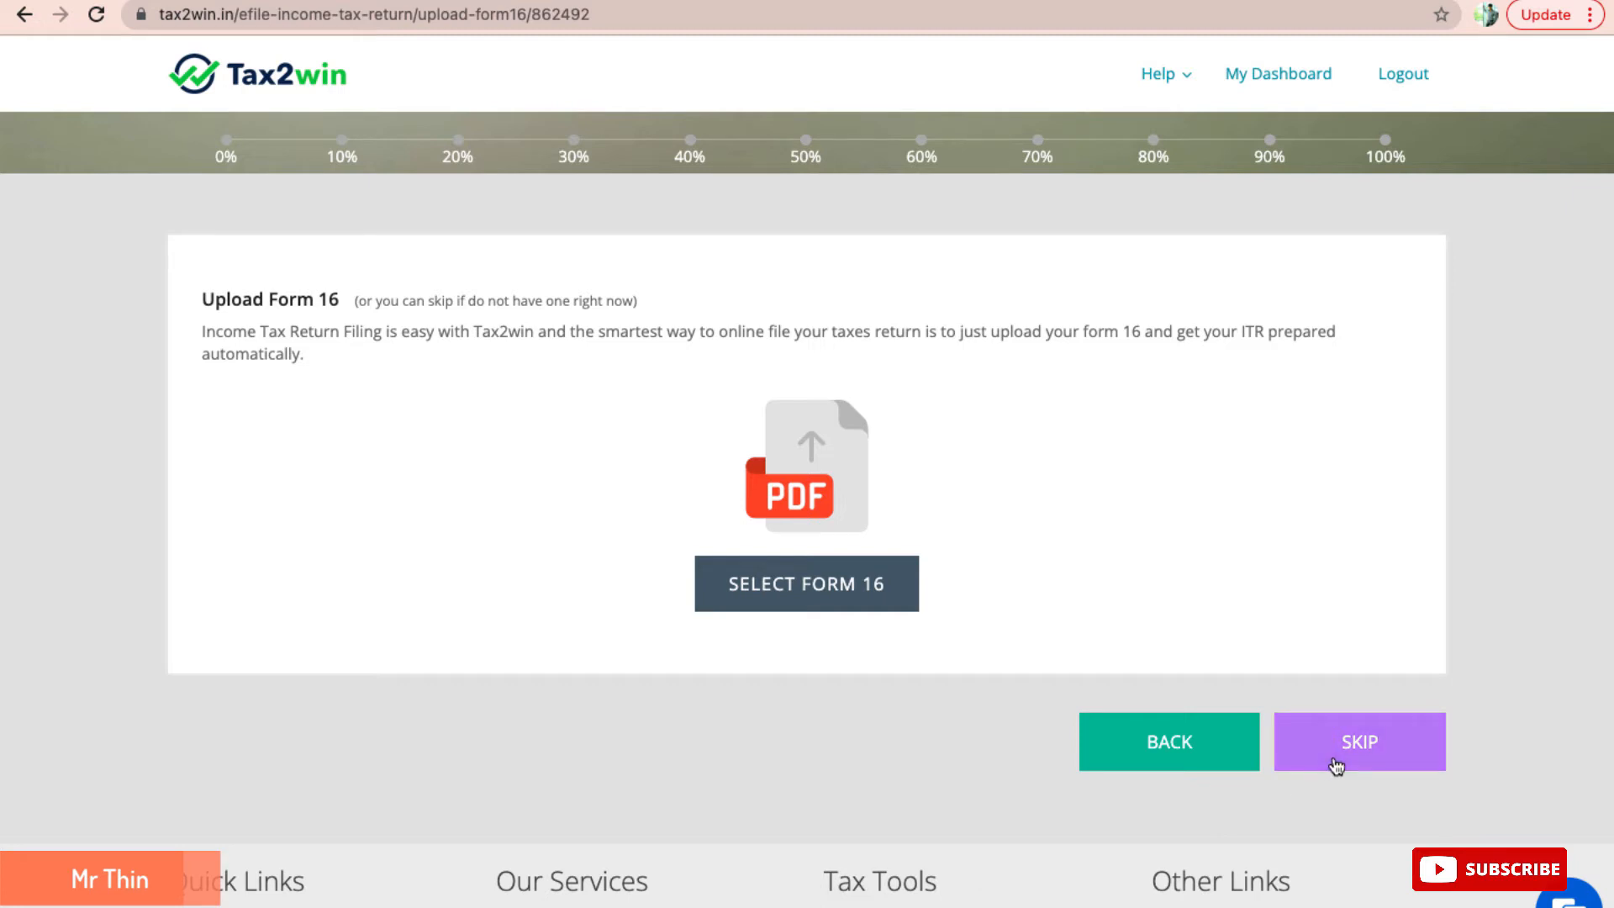
click(1364, 765)
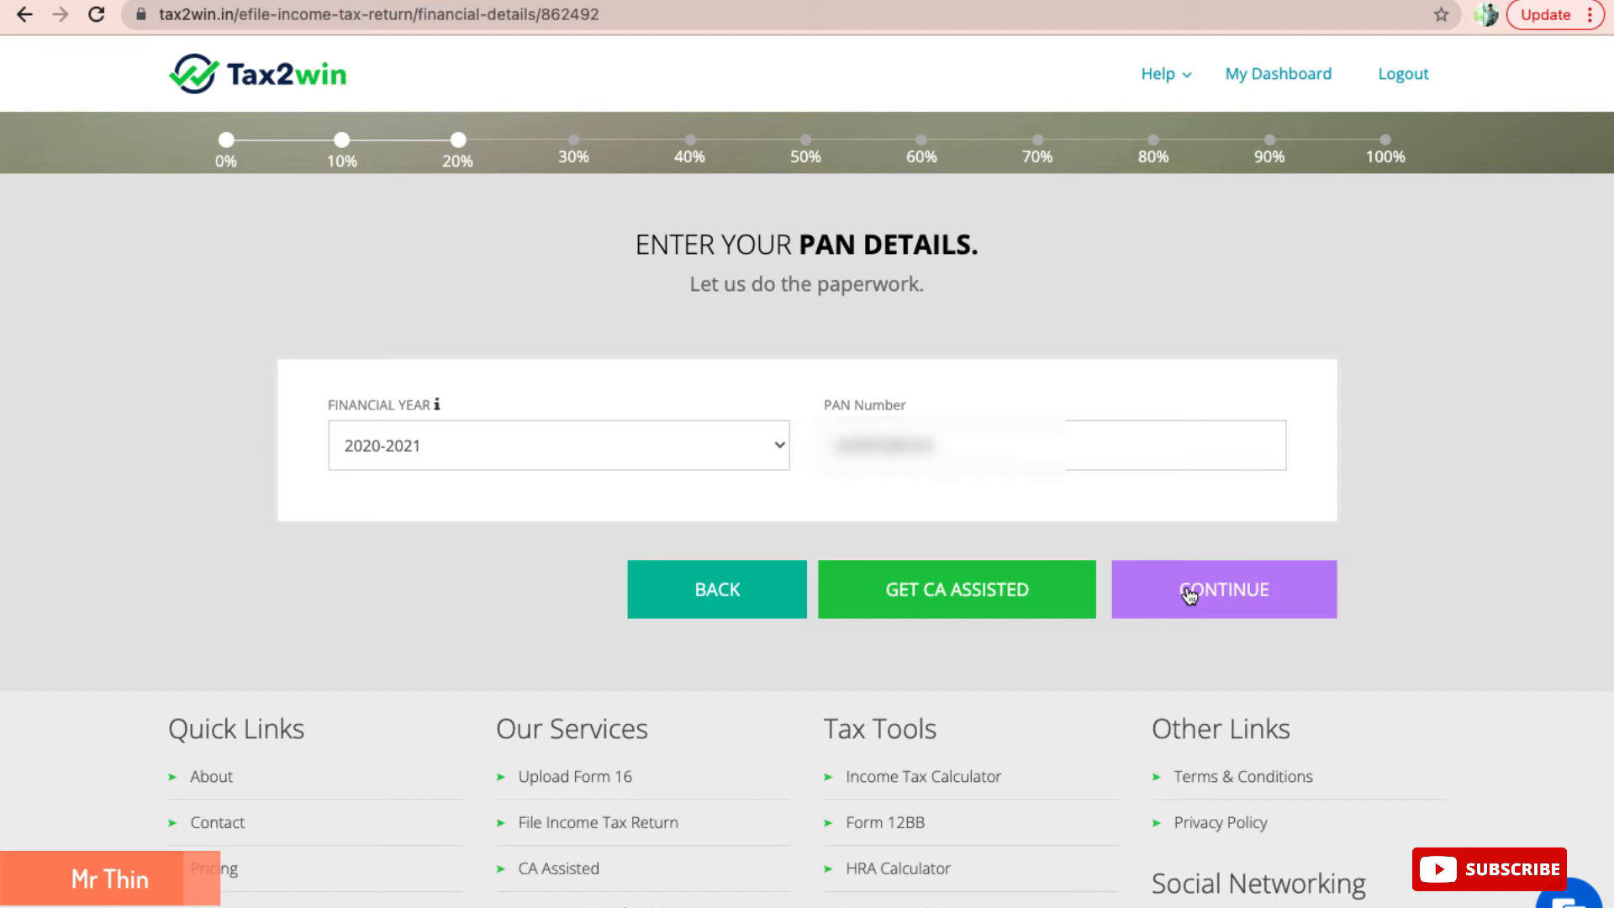
Accept the prefilled PAN, personal and address details to reach the employment details form.
click(1230, 597)
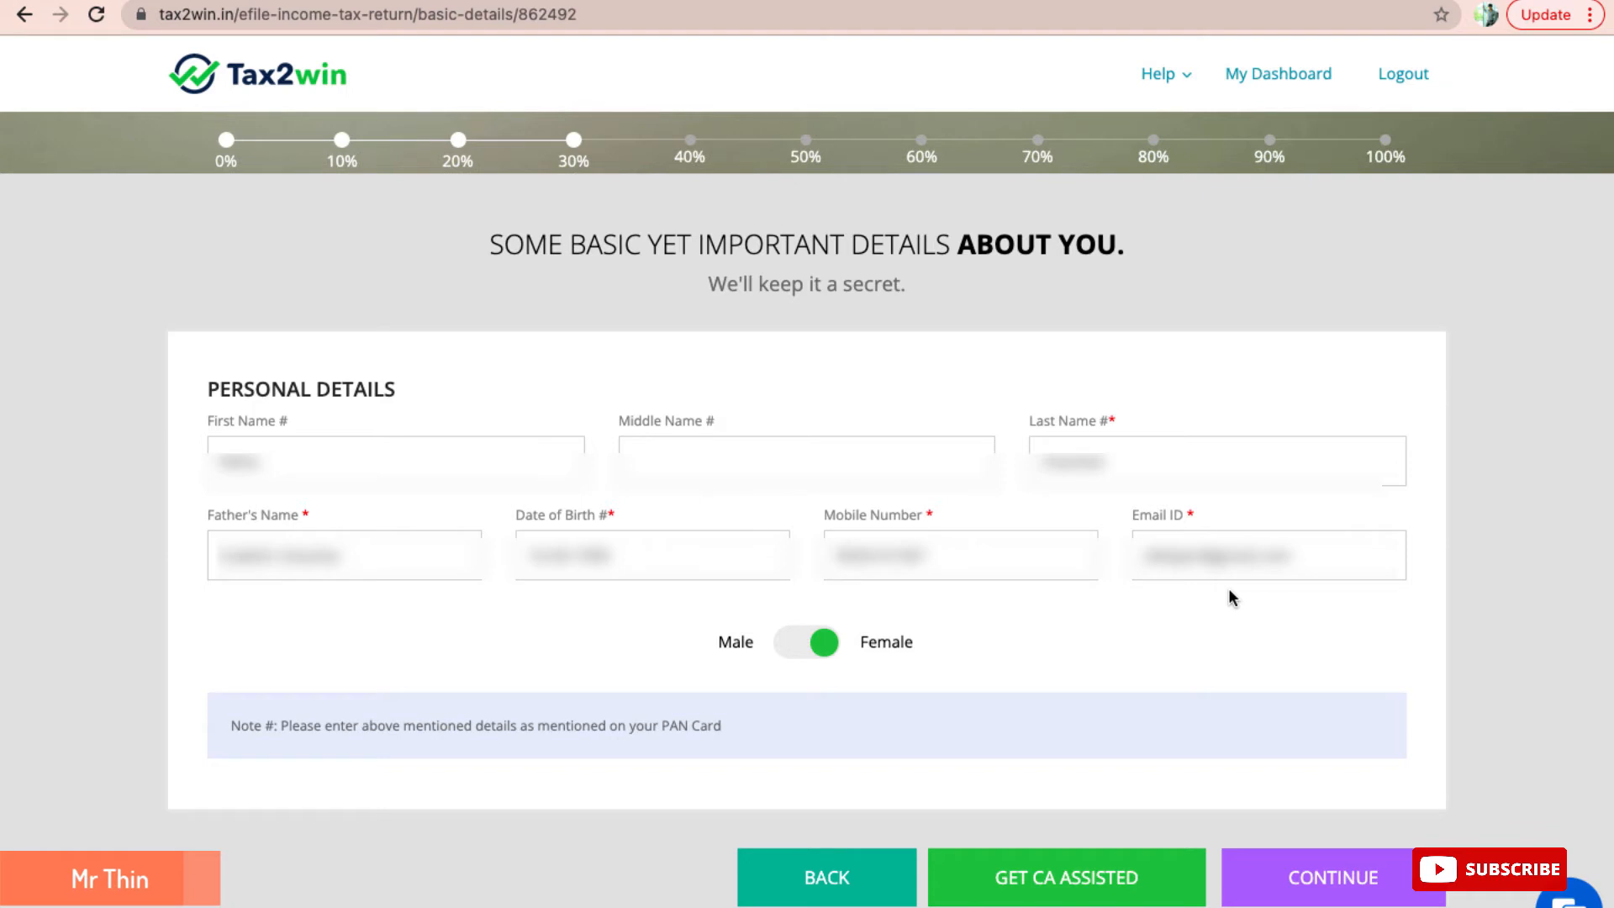
click(1293, 884)
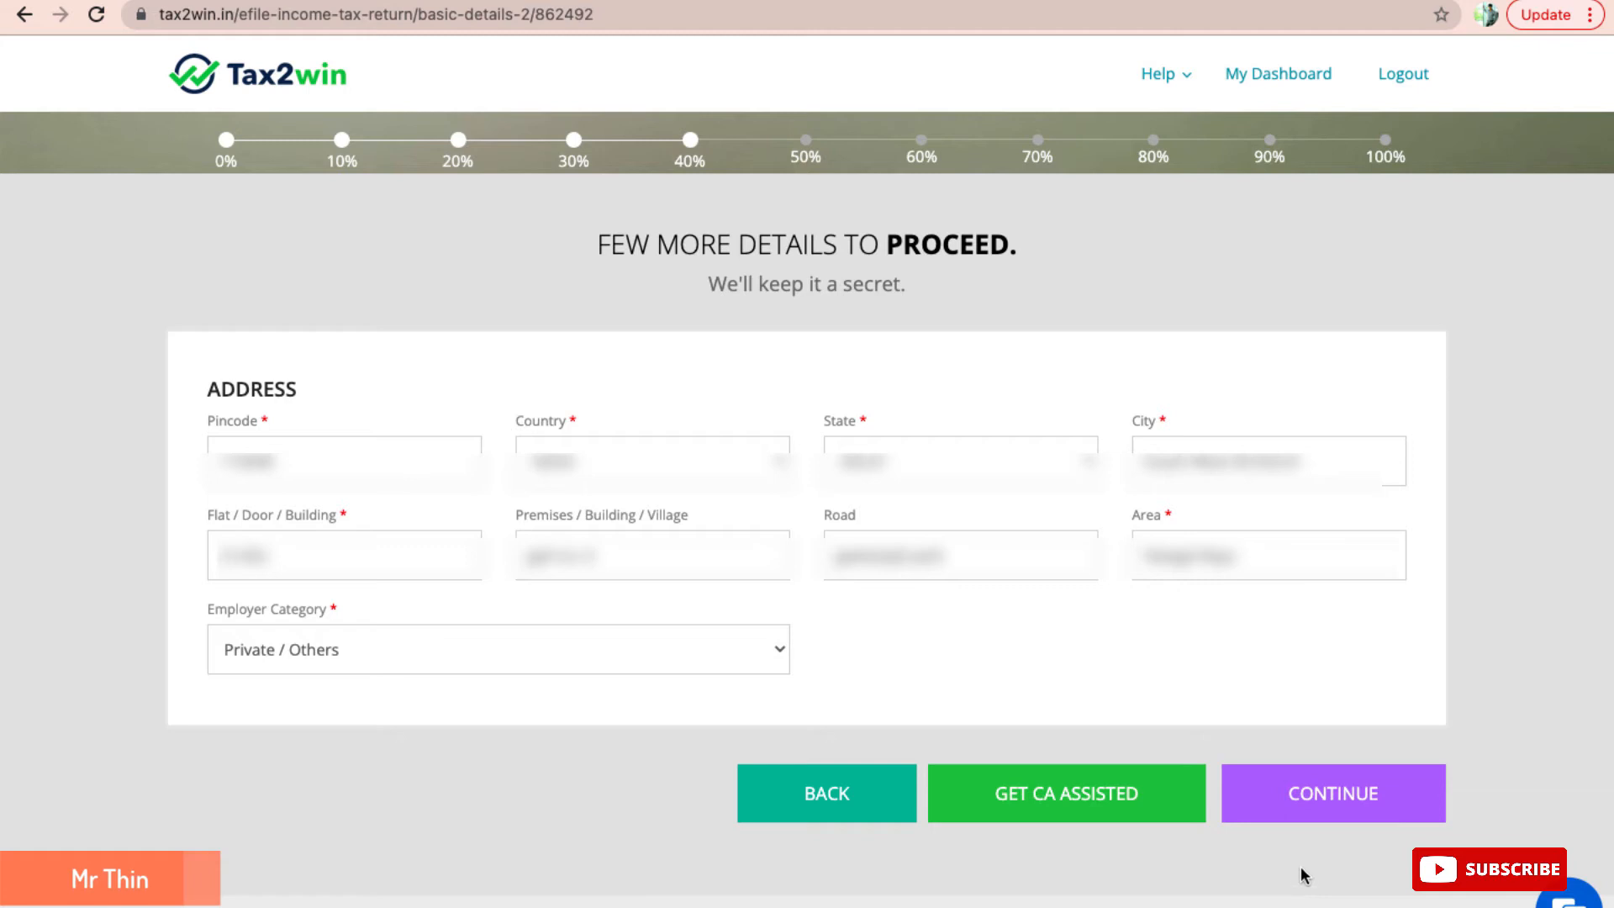
click(1304, 811)
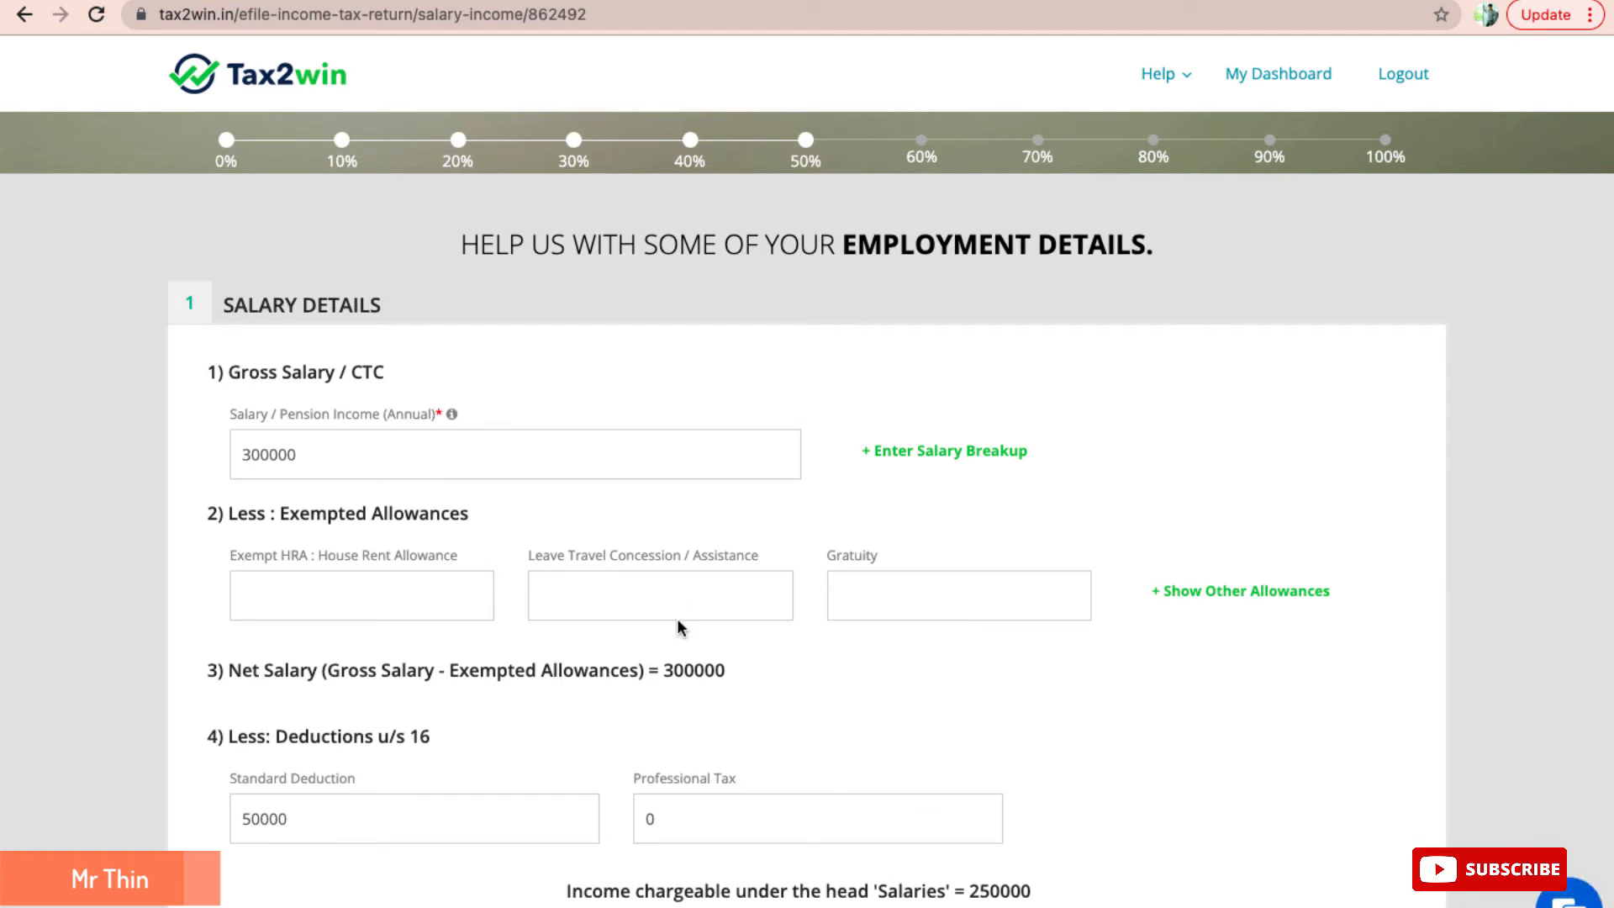
Review the prefilled salary, allowances, employer and TDS details, and continue to the deductions page.
scroll(677, 618, down, 2)
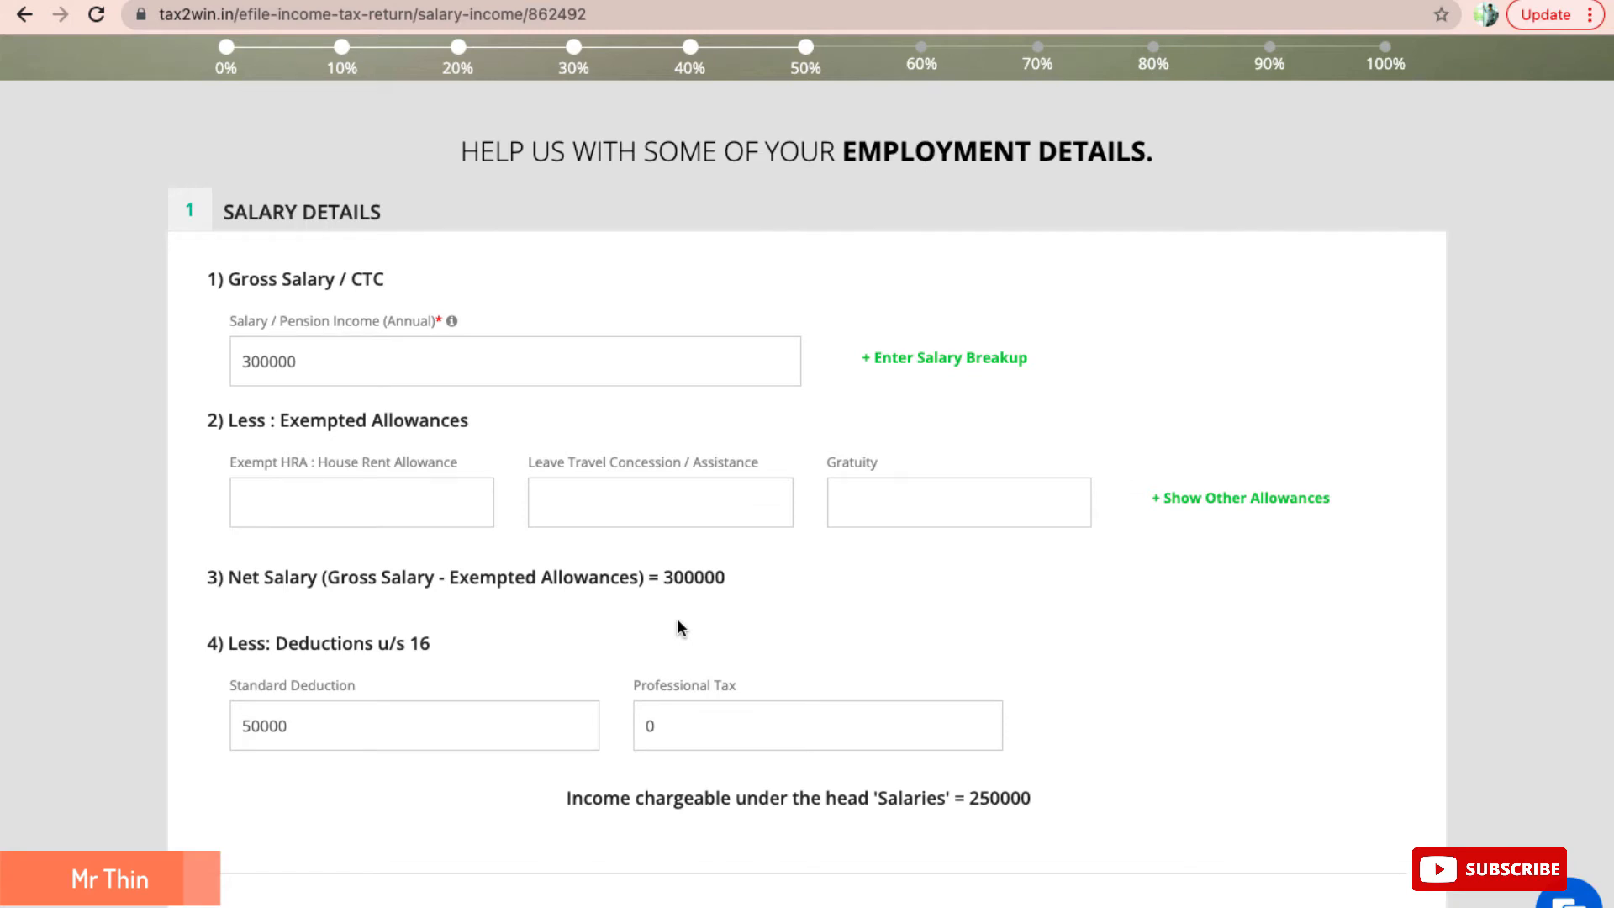
scroll(681, 629, down, 2)
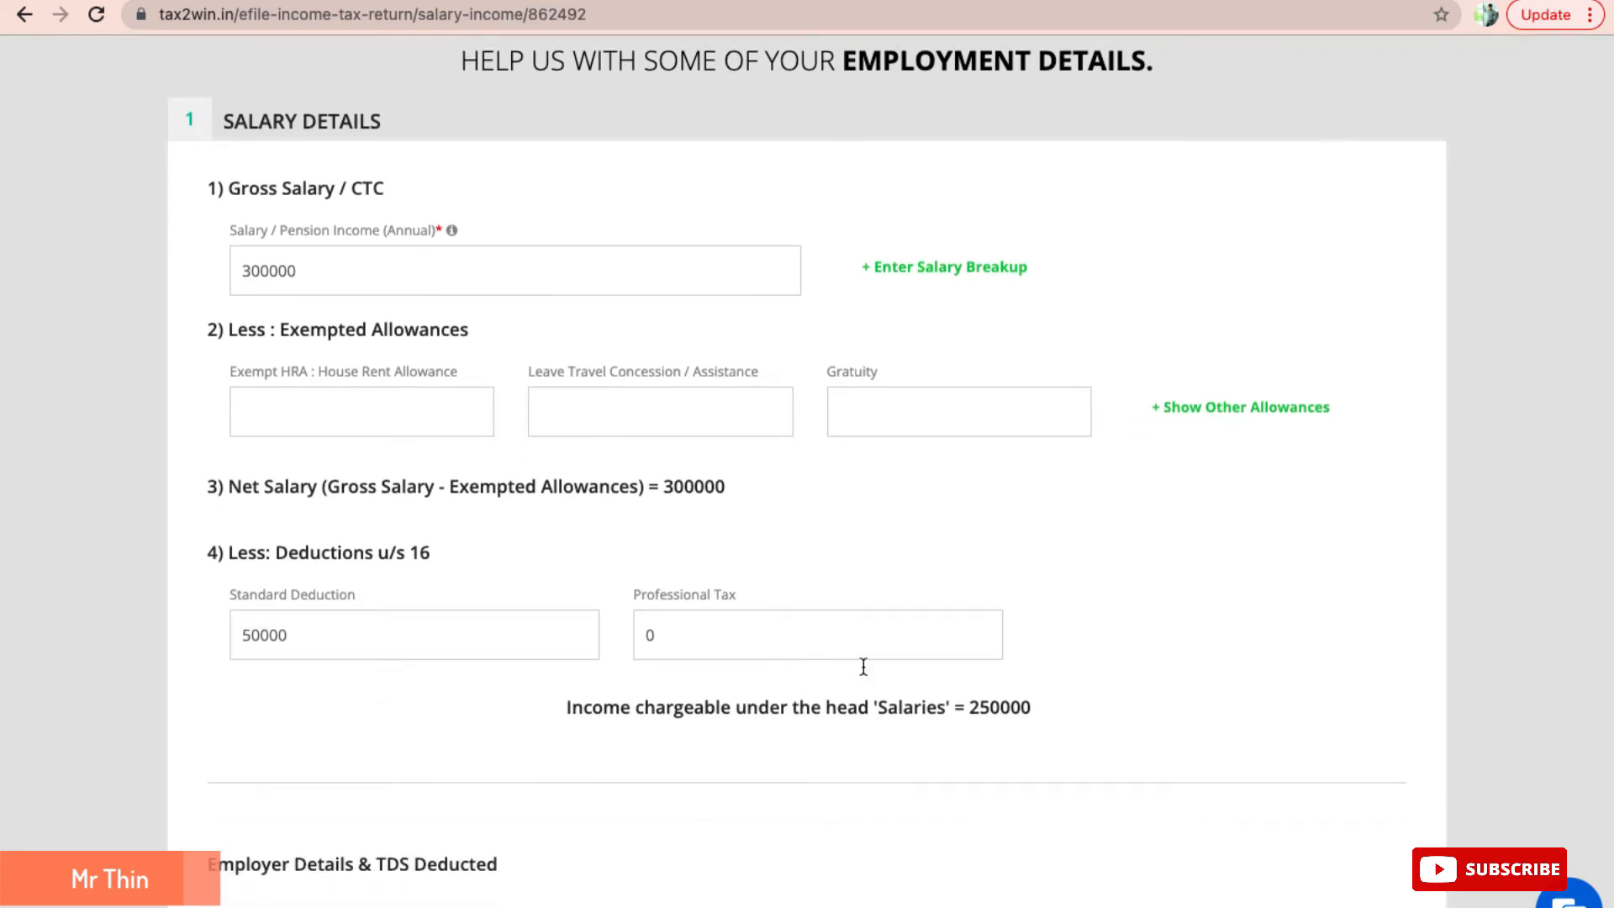
scroll(903, 734, down, 4)
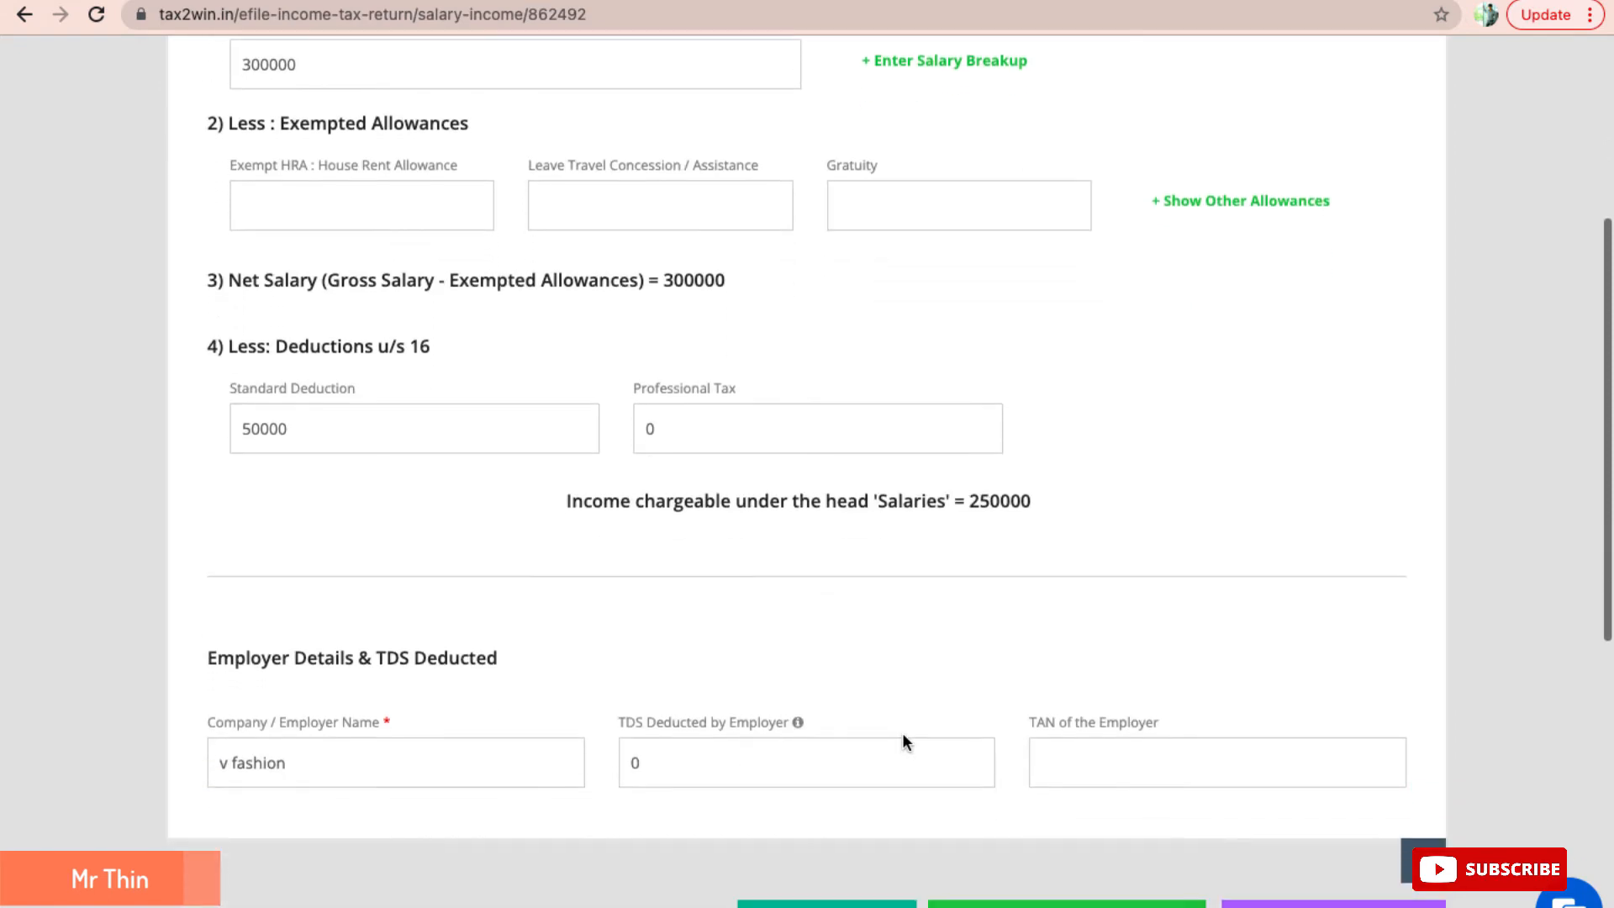
click(851, 762)
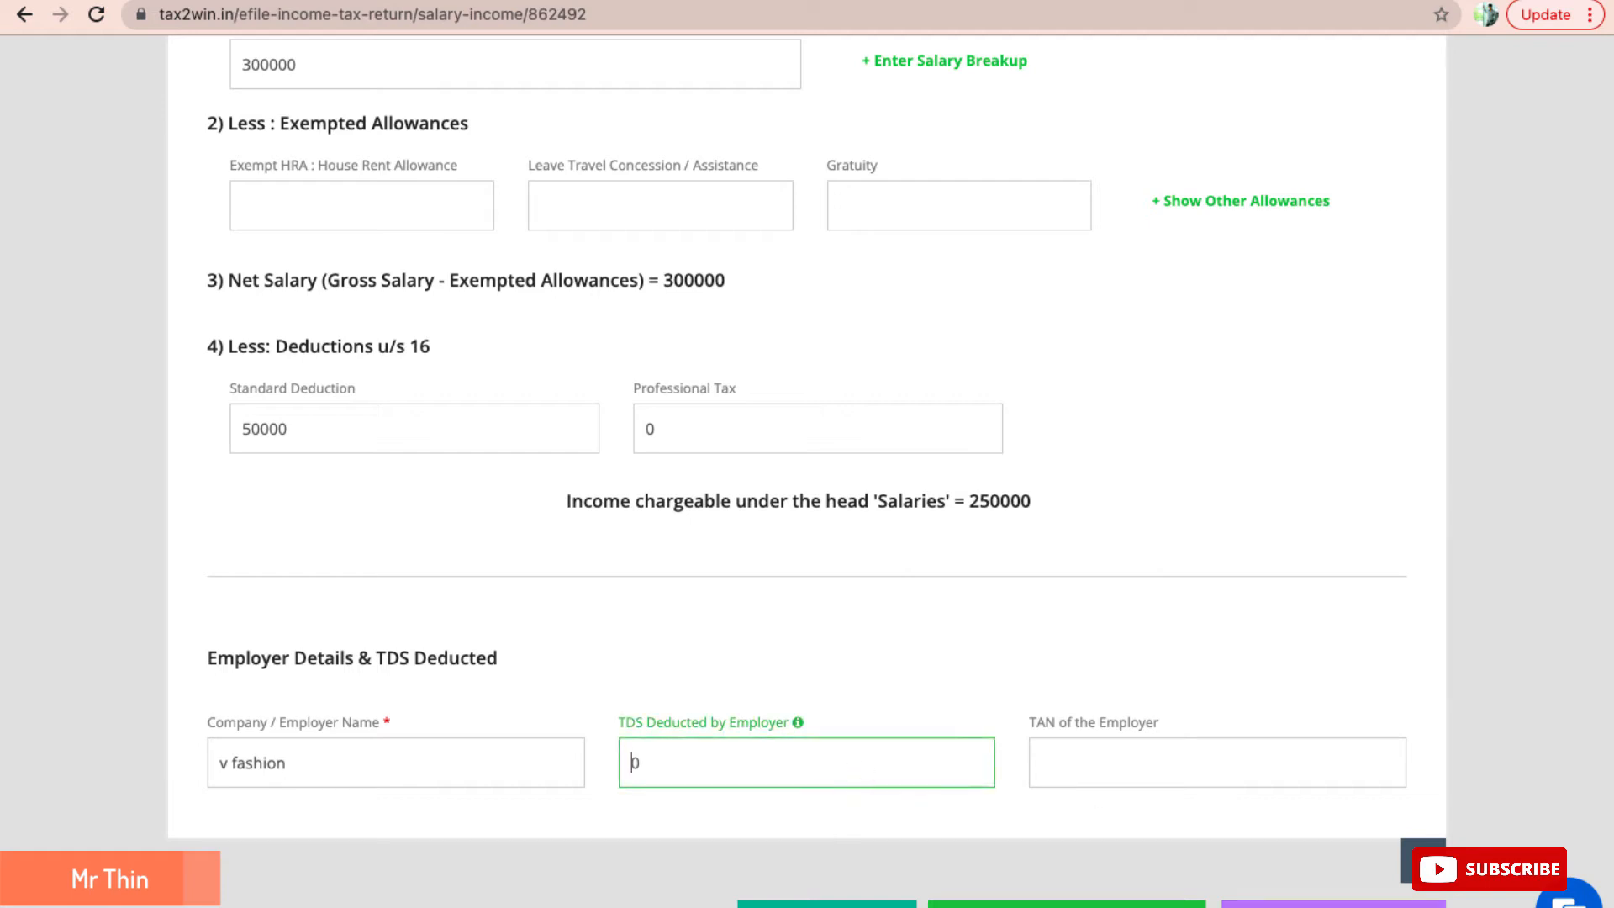
right_click(1305, 905)
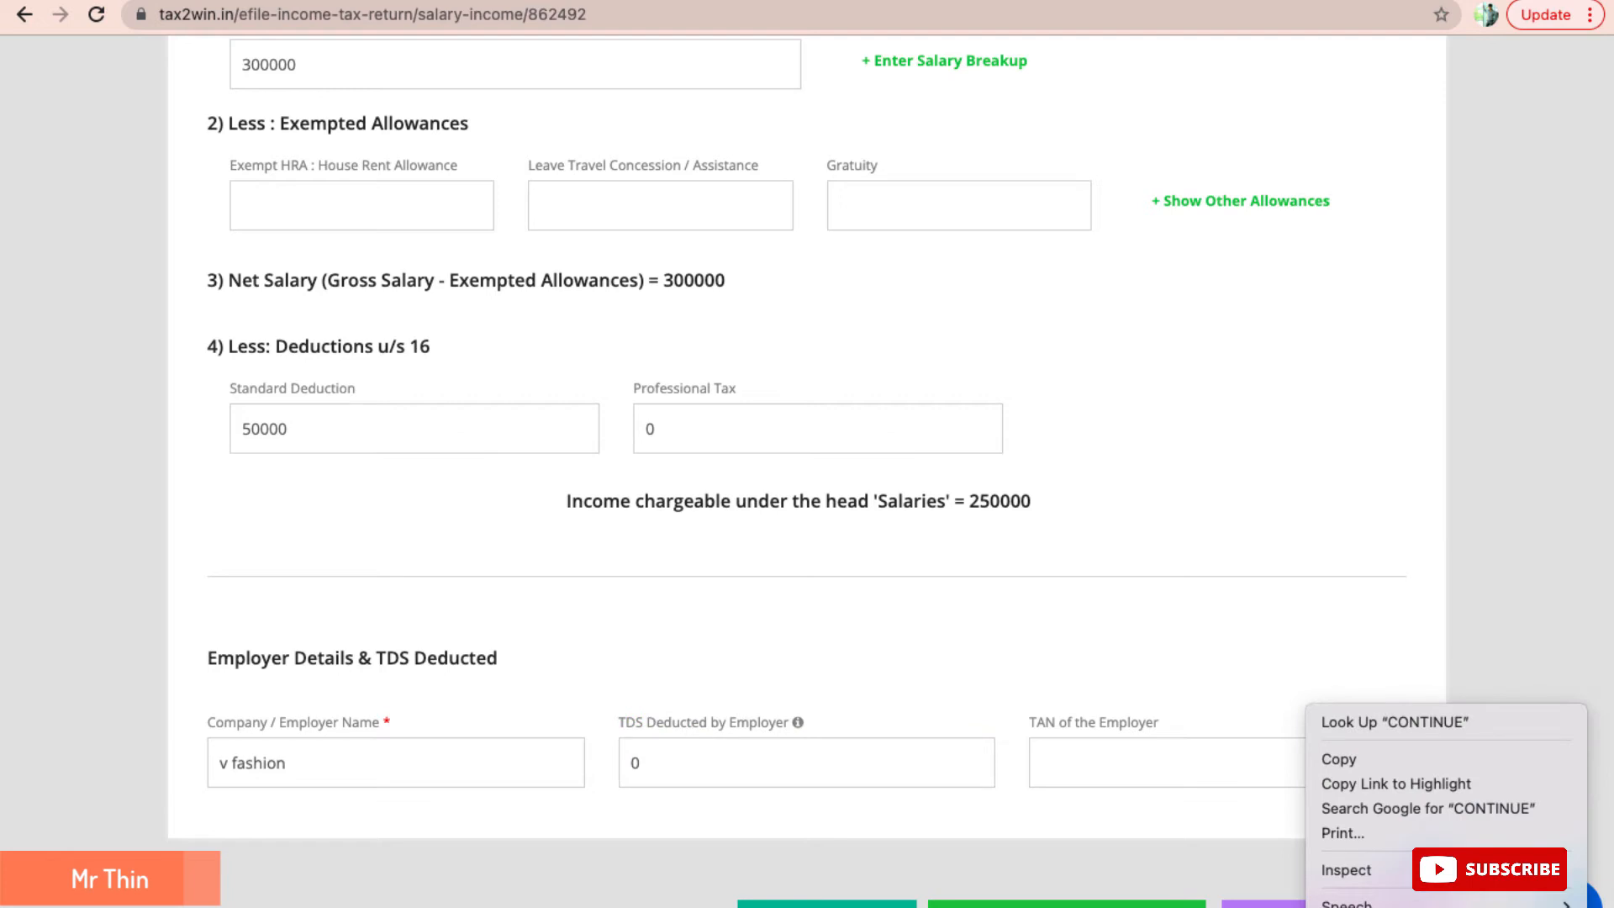
key(Escape)
click(1305, 906)
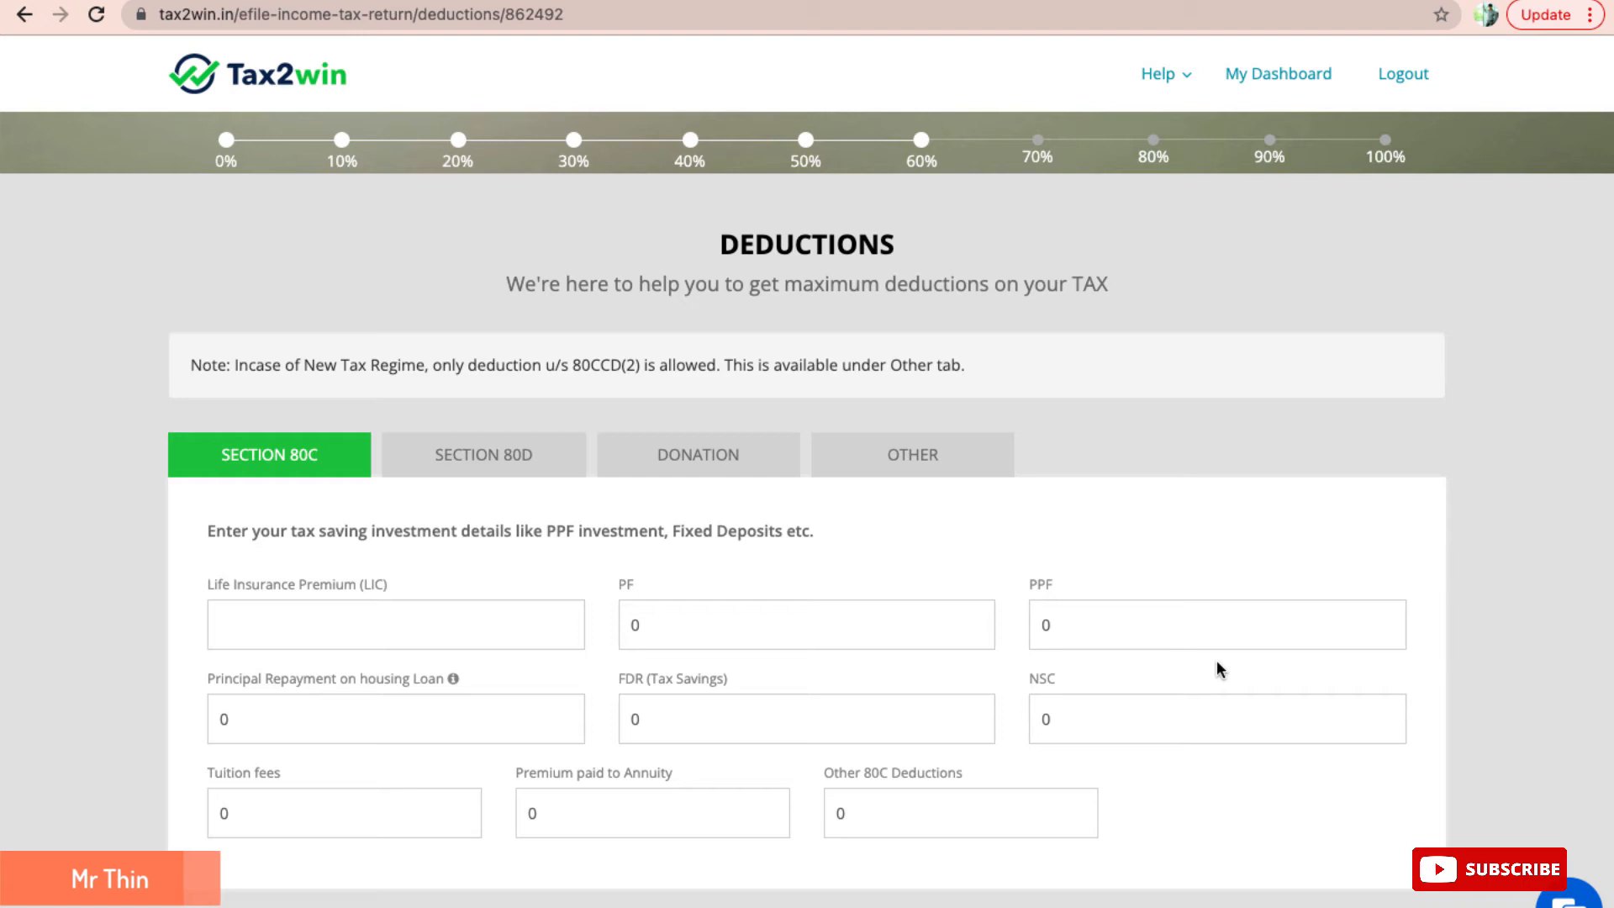
Submit the deductions without claiming any Section 80C investments, and accept the prefilled bank and Aadhaar details.
scroll(1218, 660, down, 2)
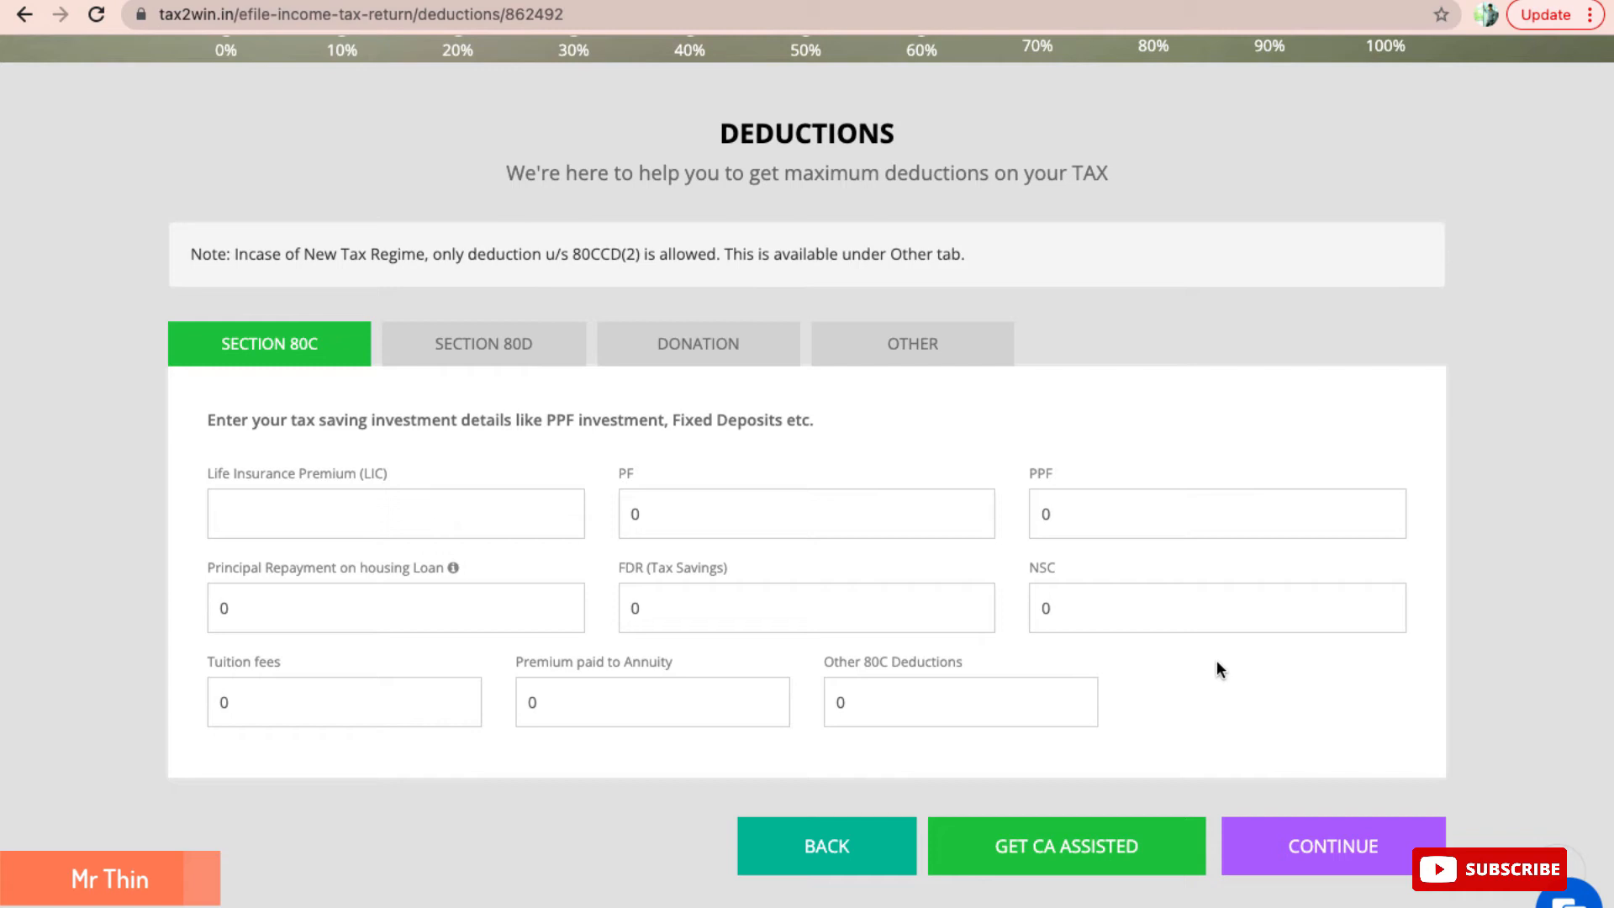
click(1309, 863)
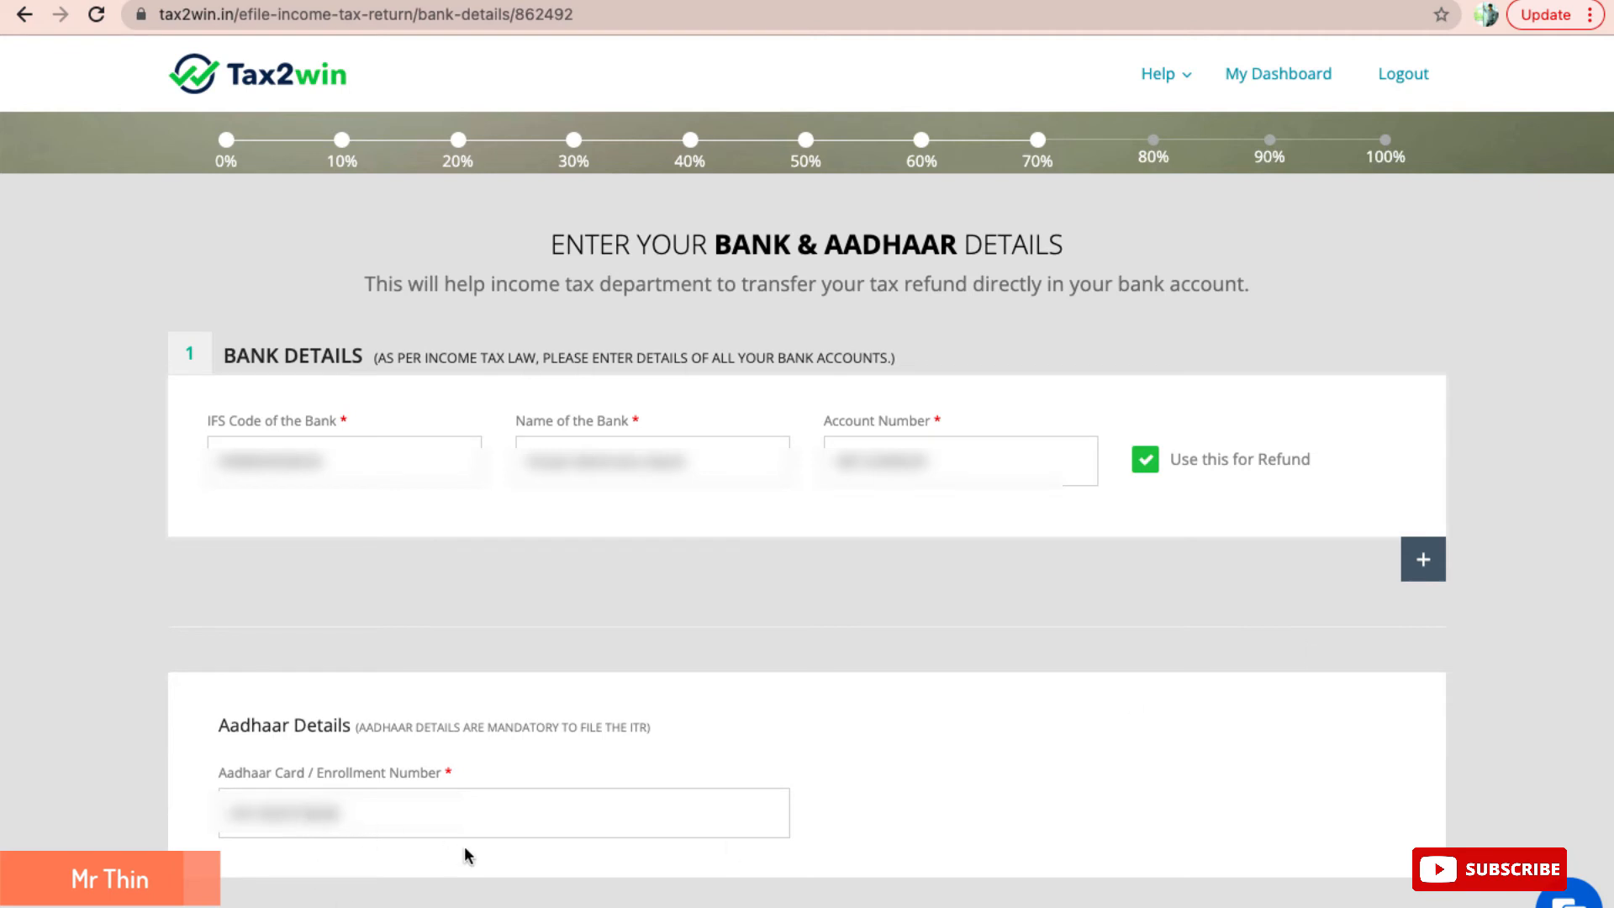
scroll(464, 849, down, 2)
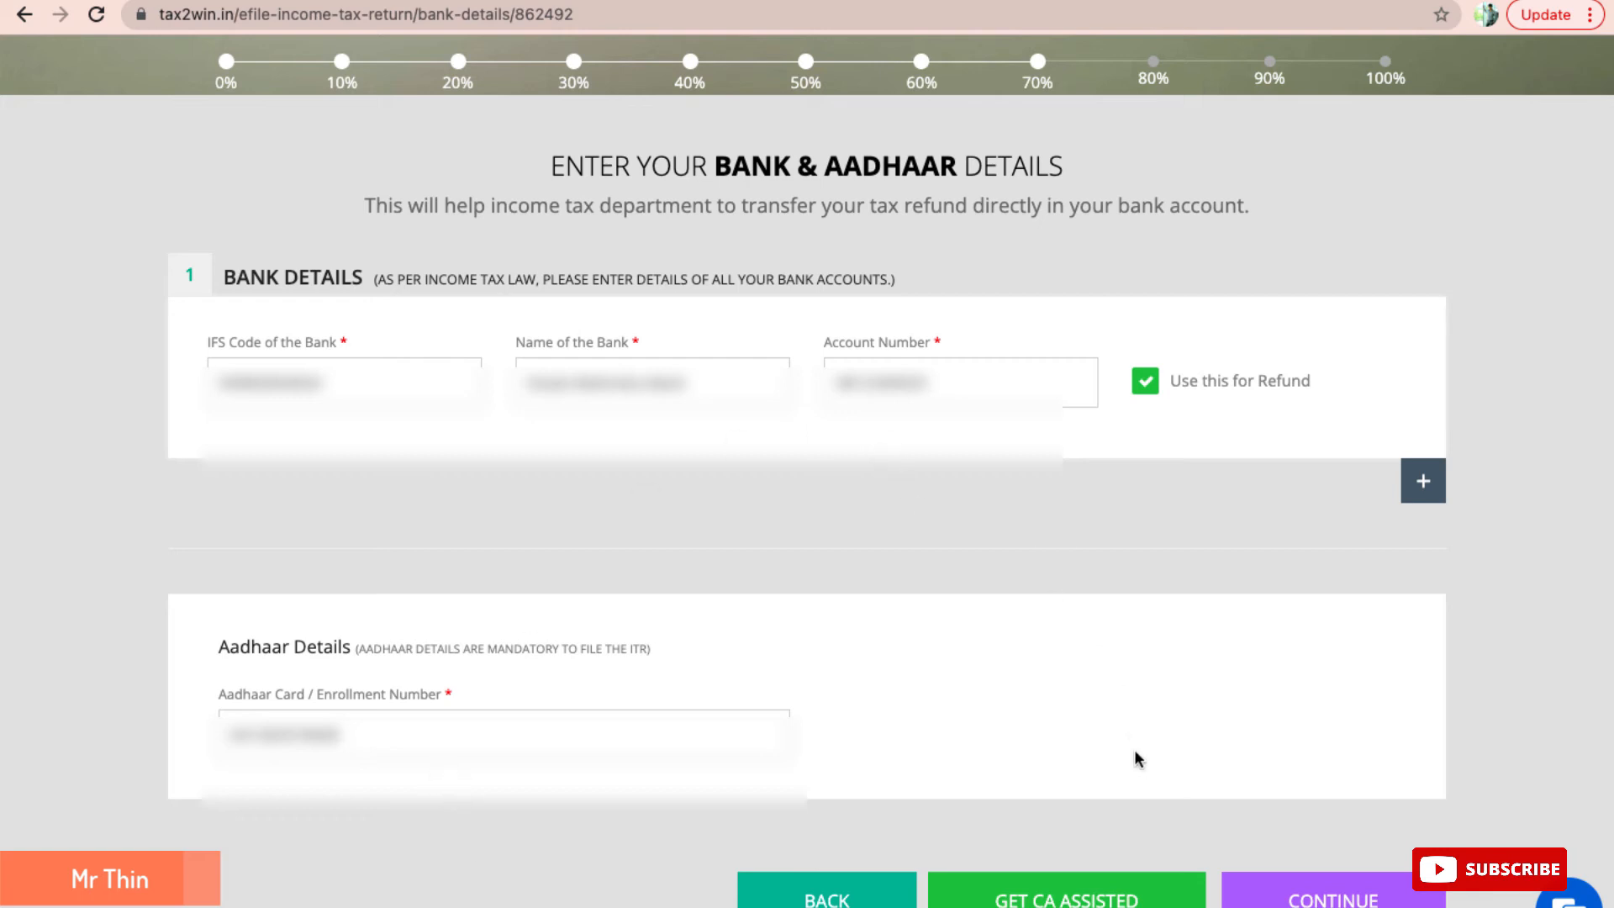
click(1333, 897)
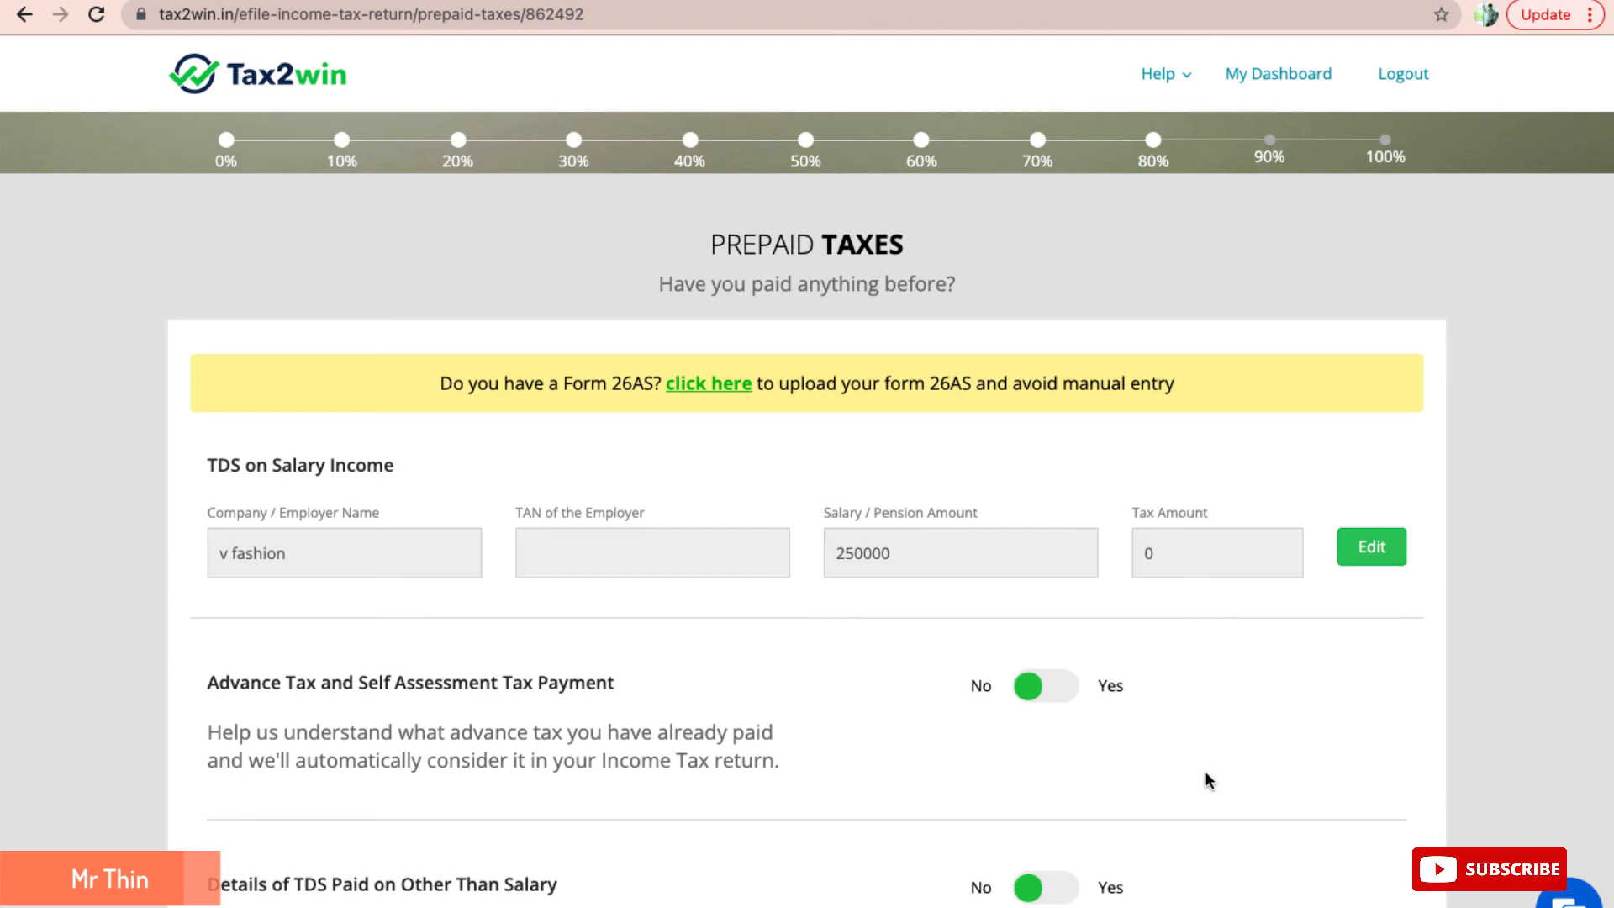
Submit the prepaid taxes with all optional sections at No, and the ITR details with Original Return as the filing type.
scroll(1206, 778, down, 2)
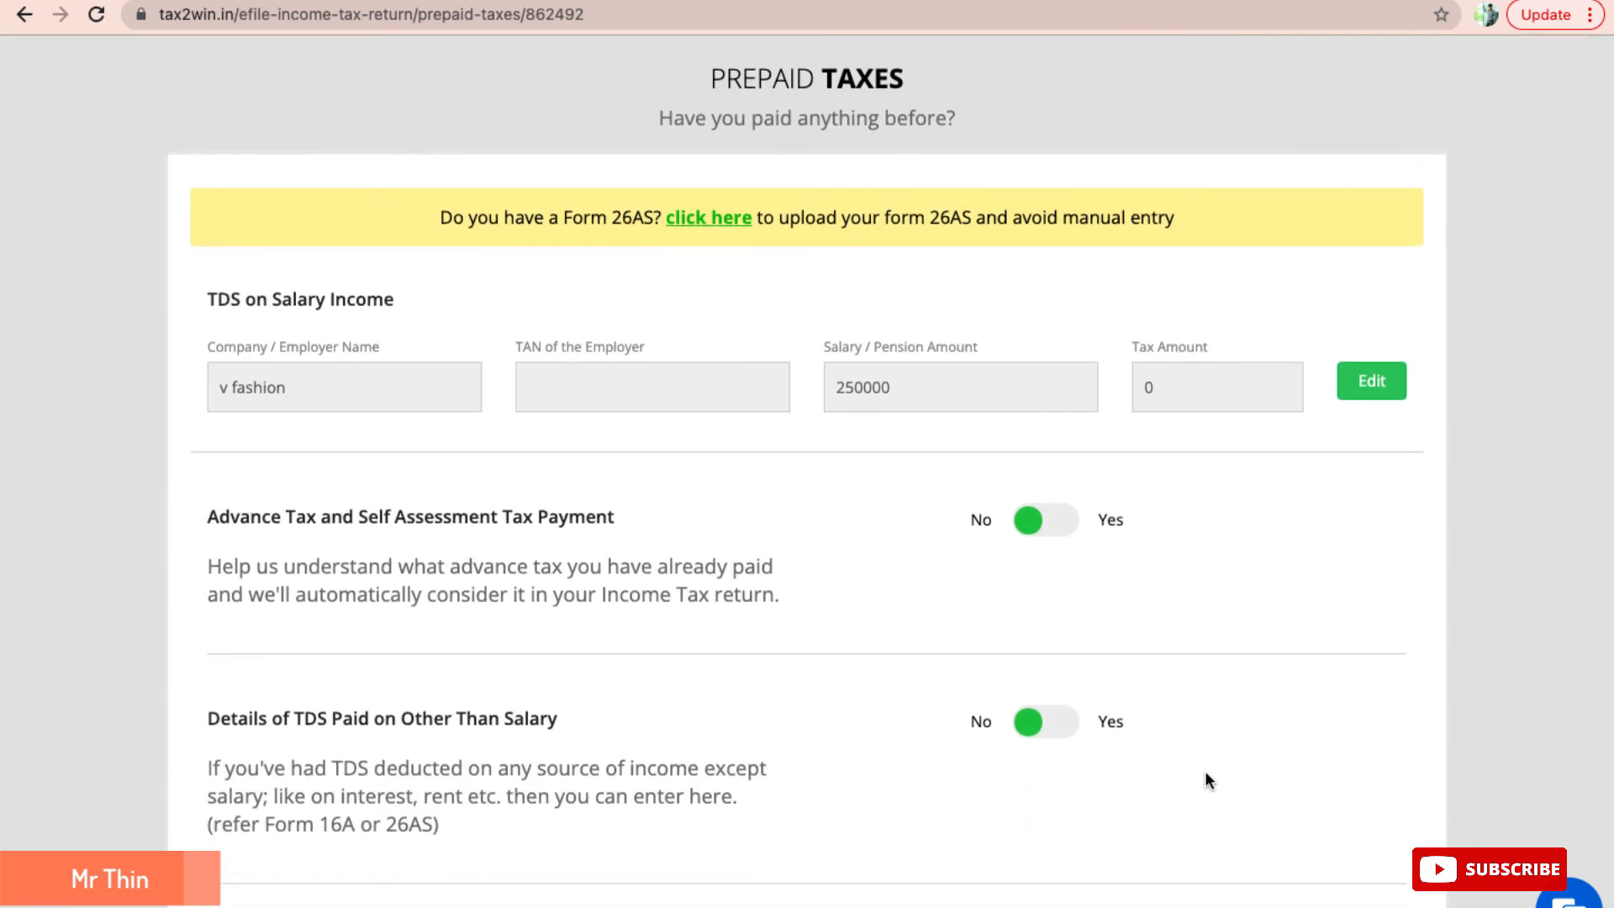
scroll(1206, 774, down, 3)
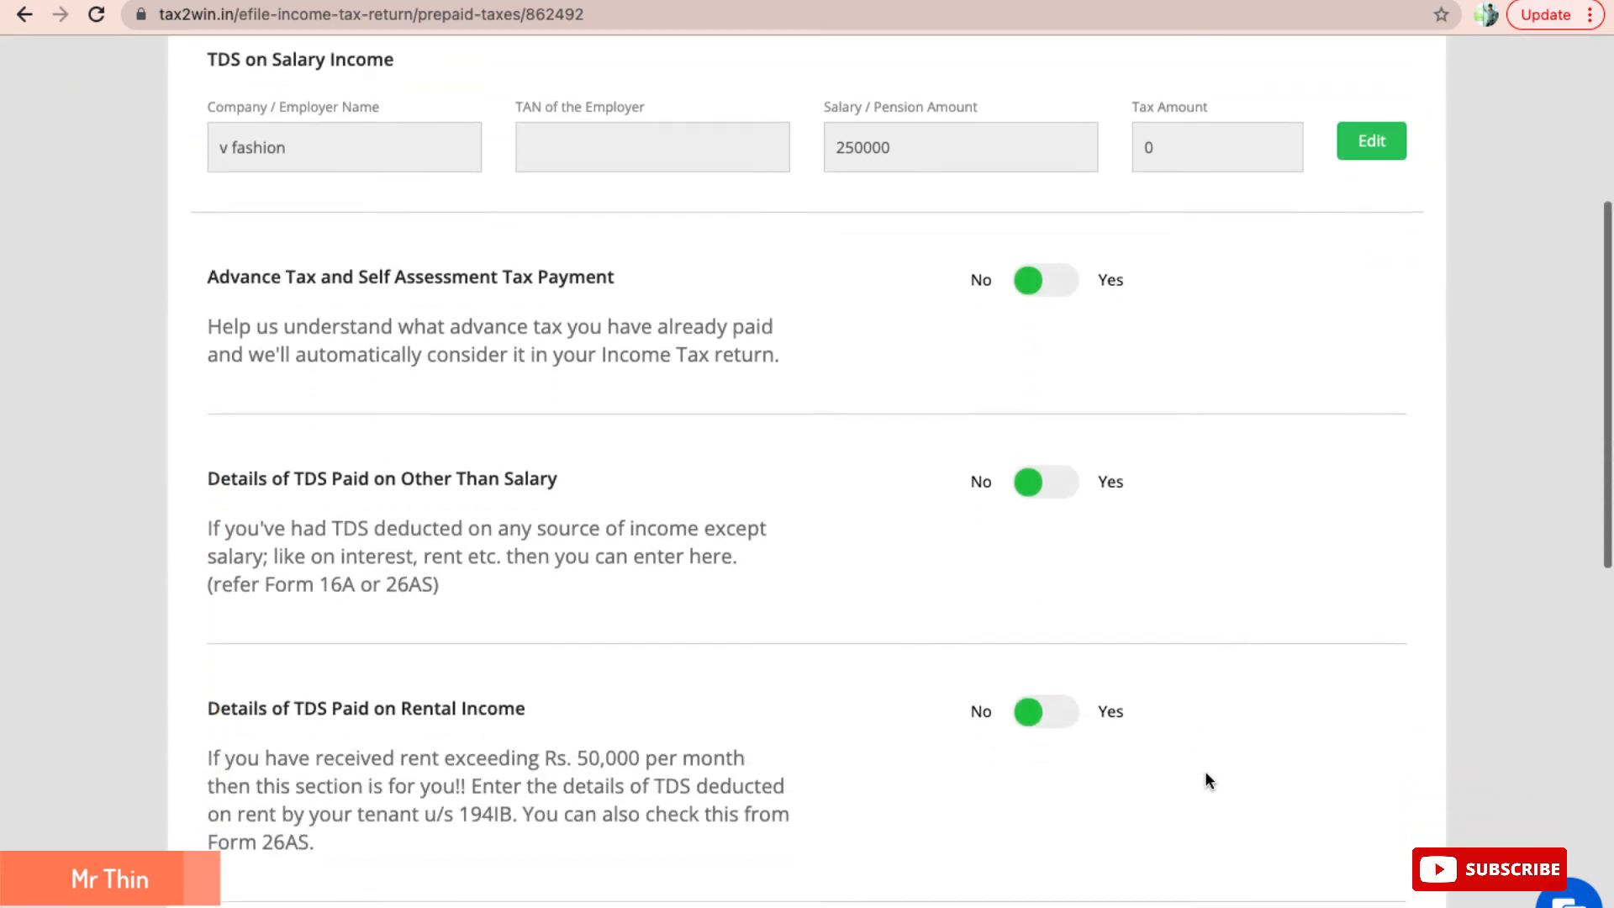
scroll(1207, 780, down, 2)
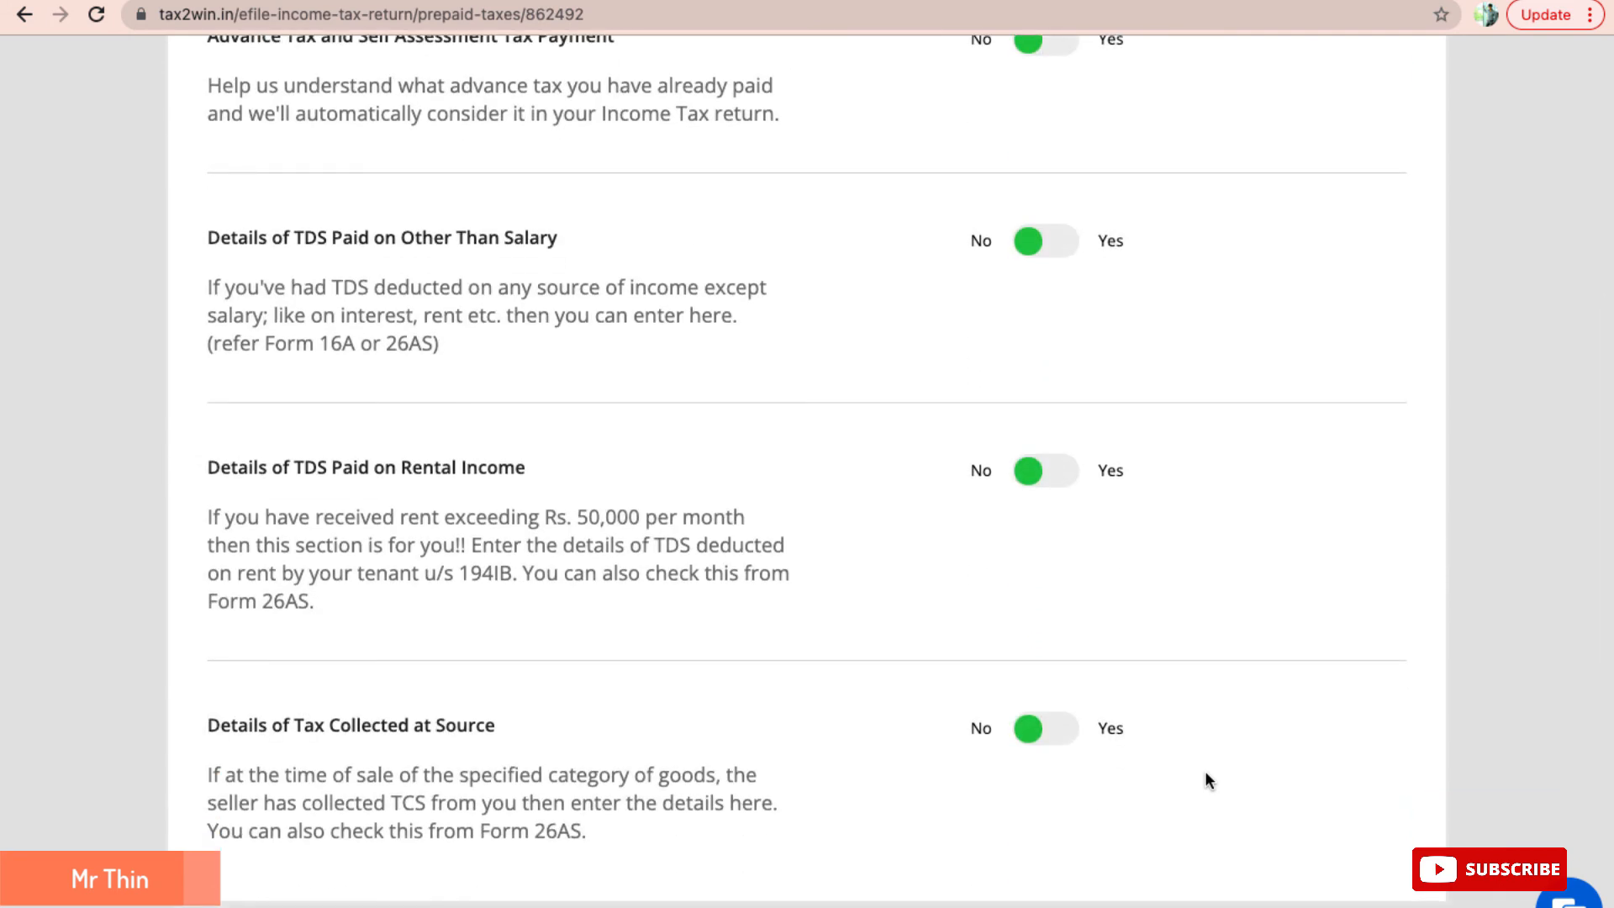
scroll(1209, 781, down, 1)
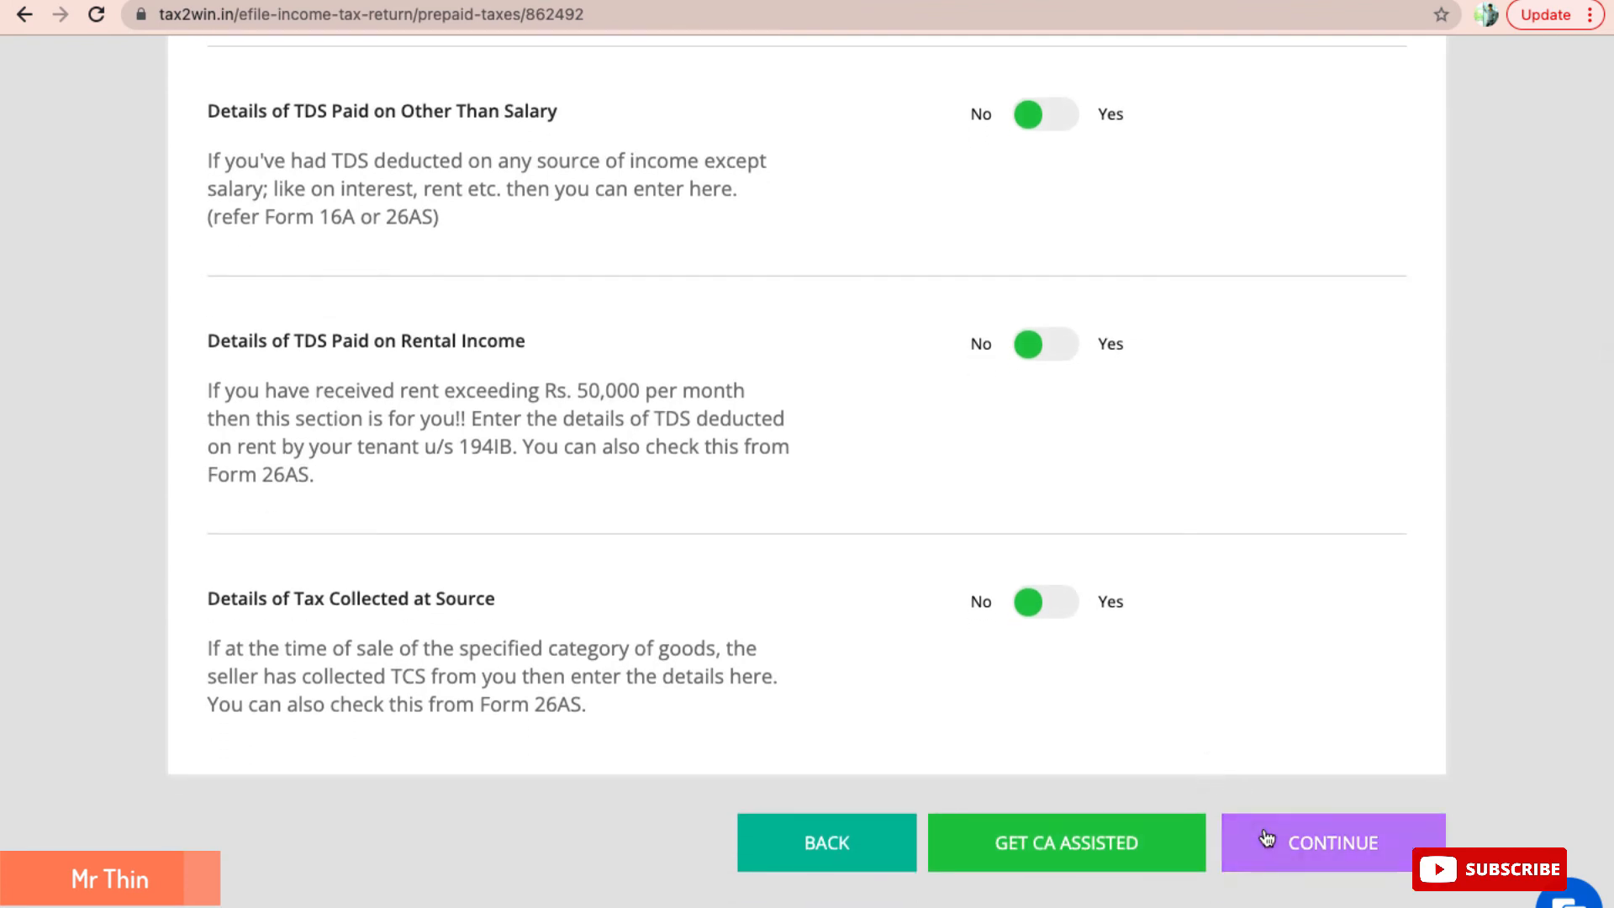
click(1289, 859)
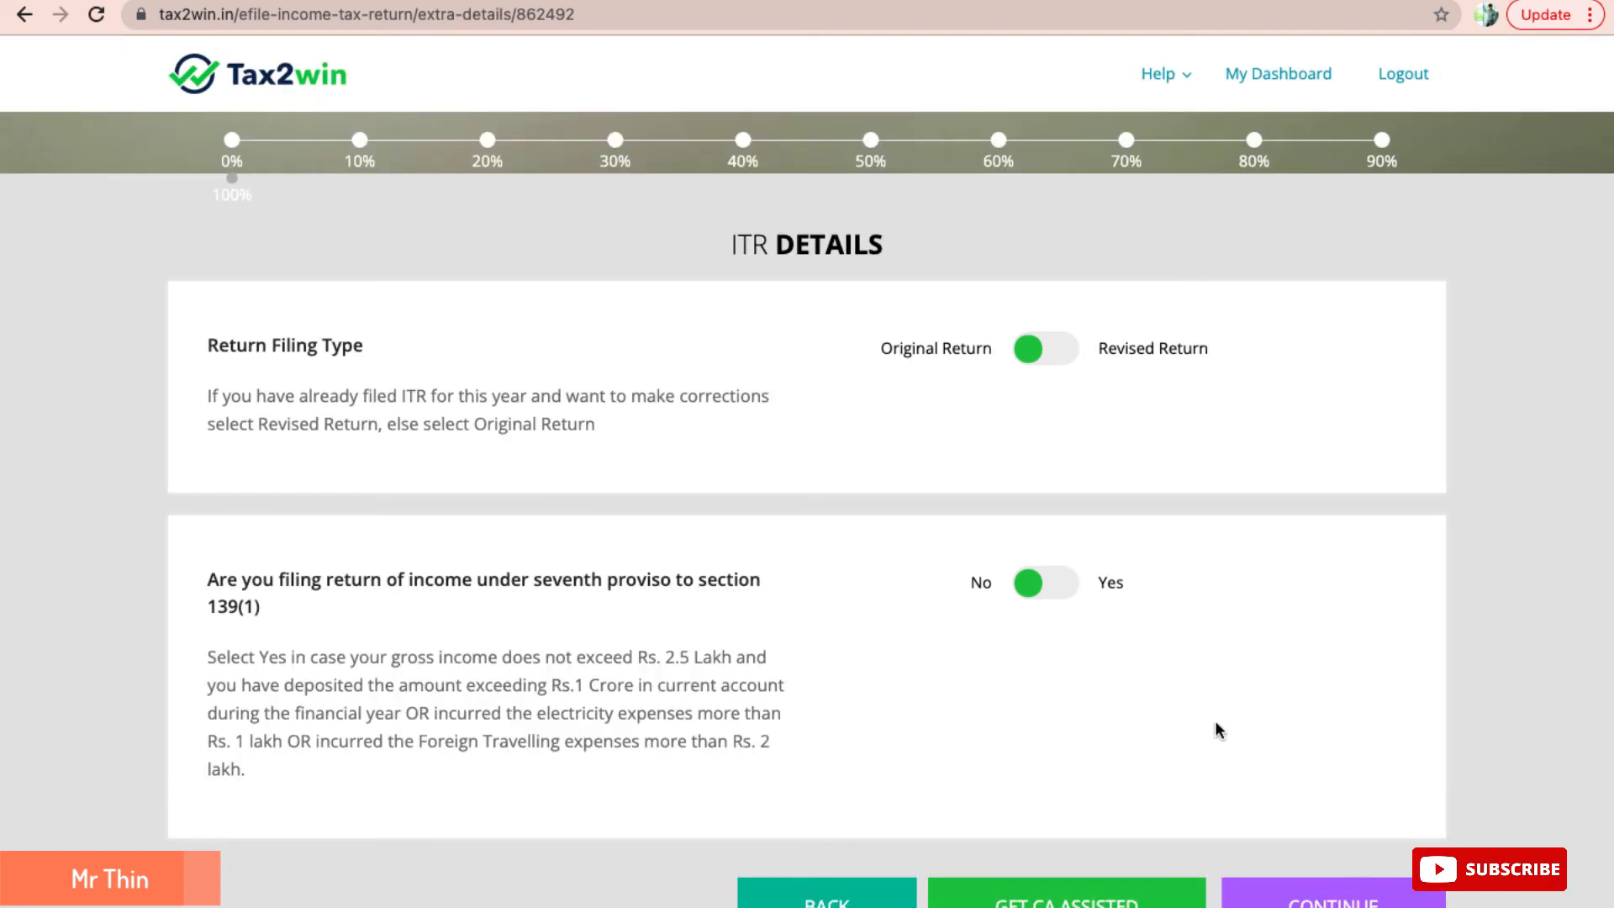
click(1015, 368)
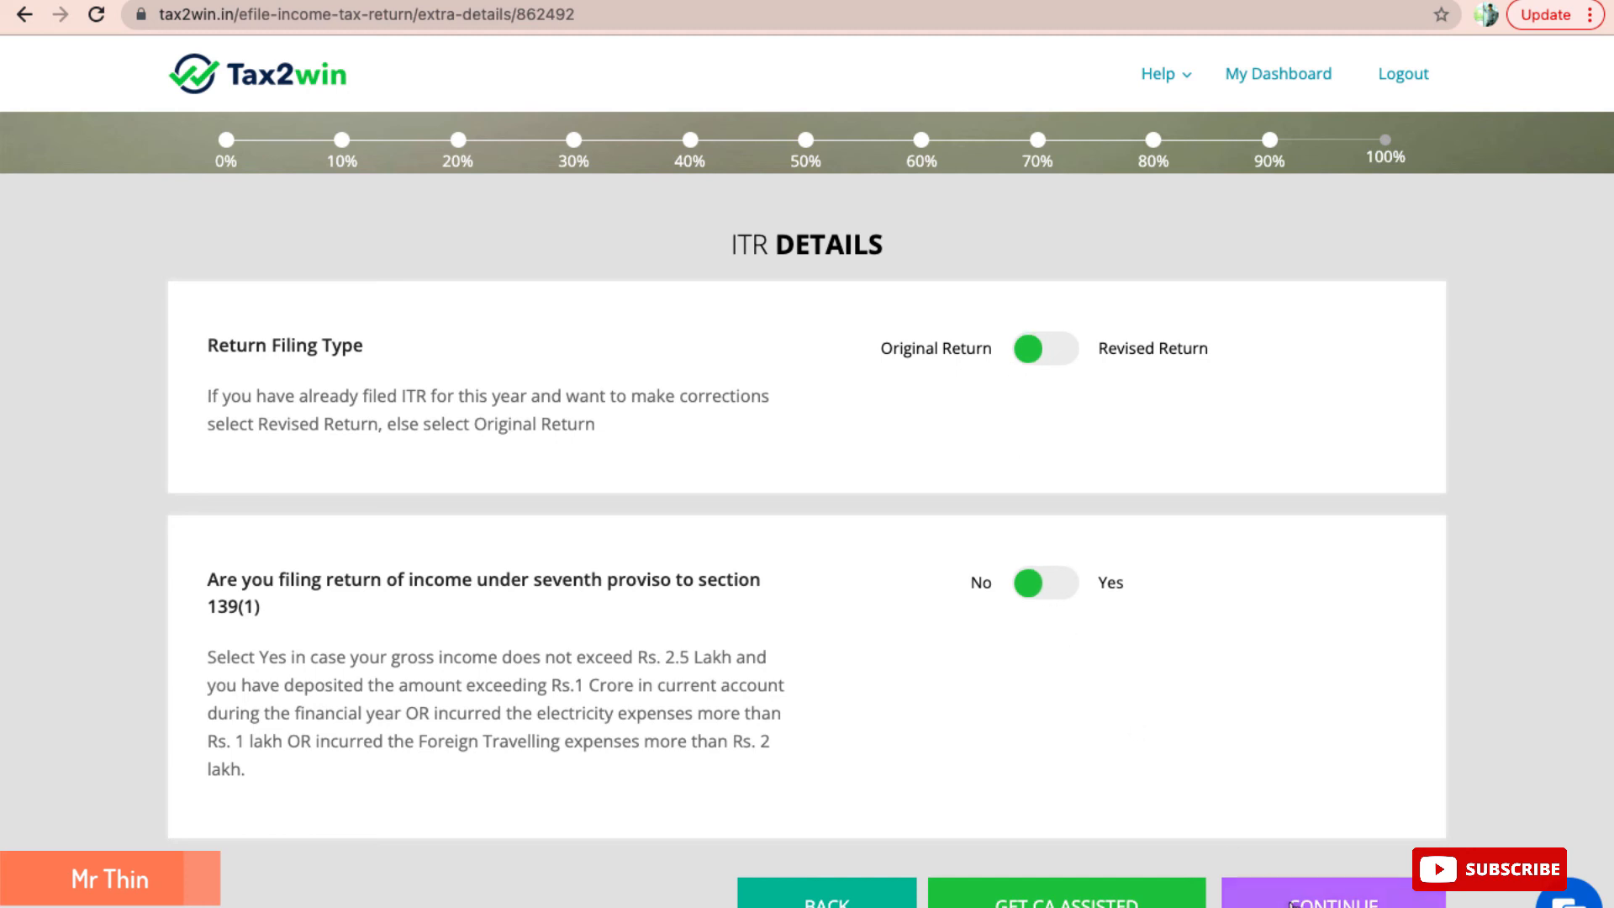
click(1333, 901)
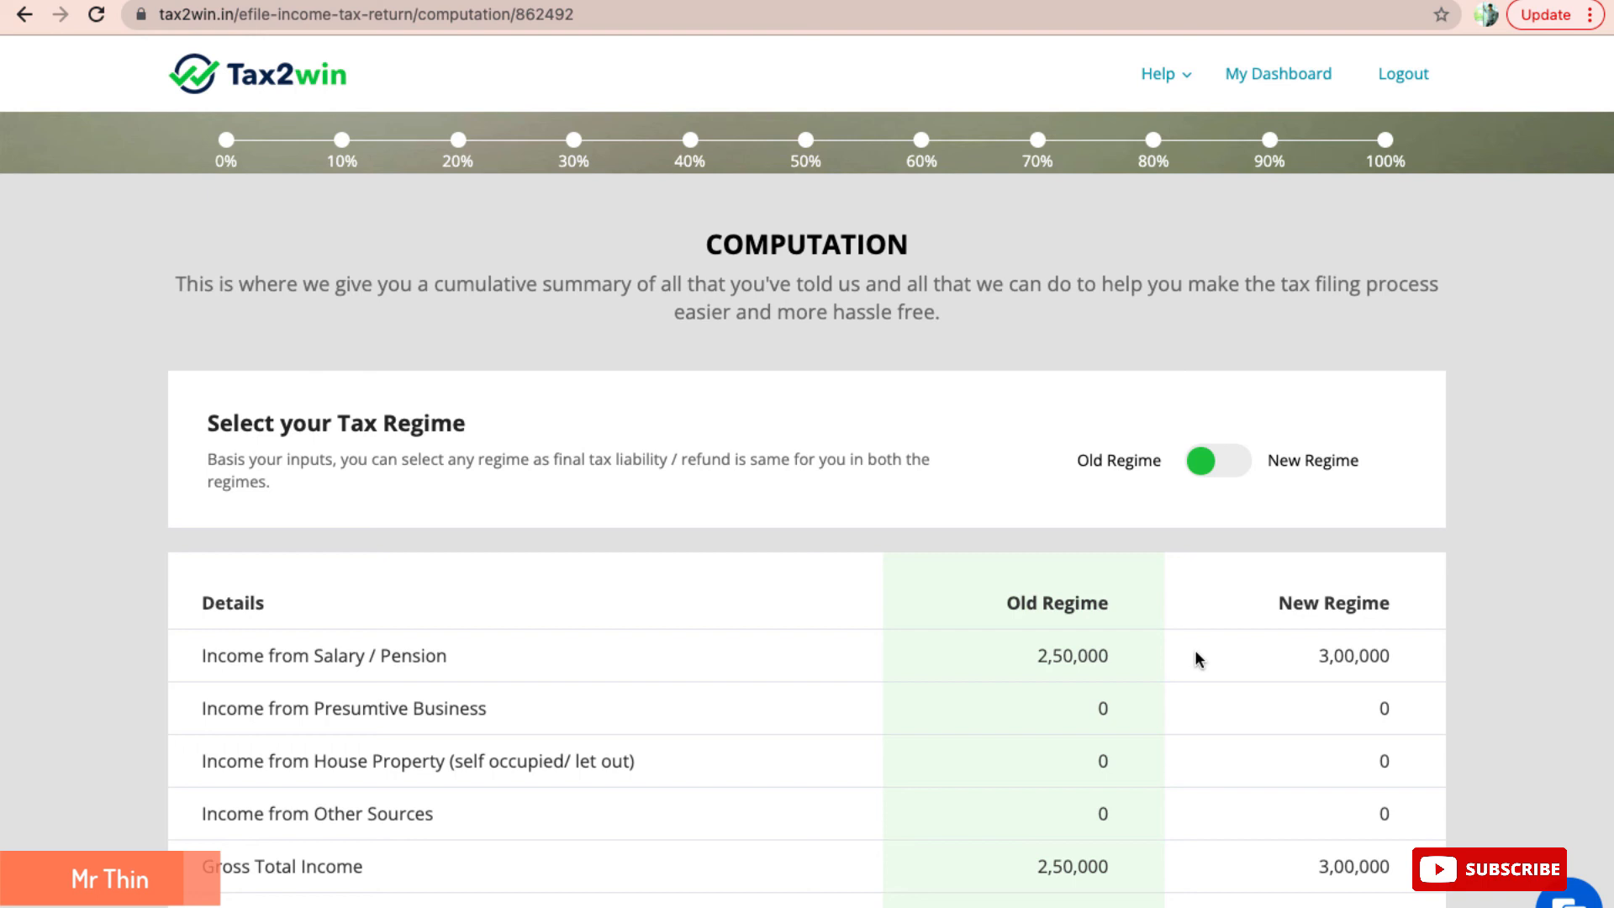
Examine the computation summary, comparing income, deductions and tax liability under the Old Regime and New Regime.
scroll(1196, 652, down, 2)
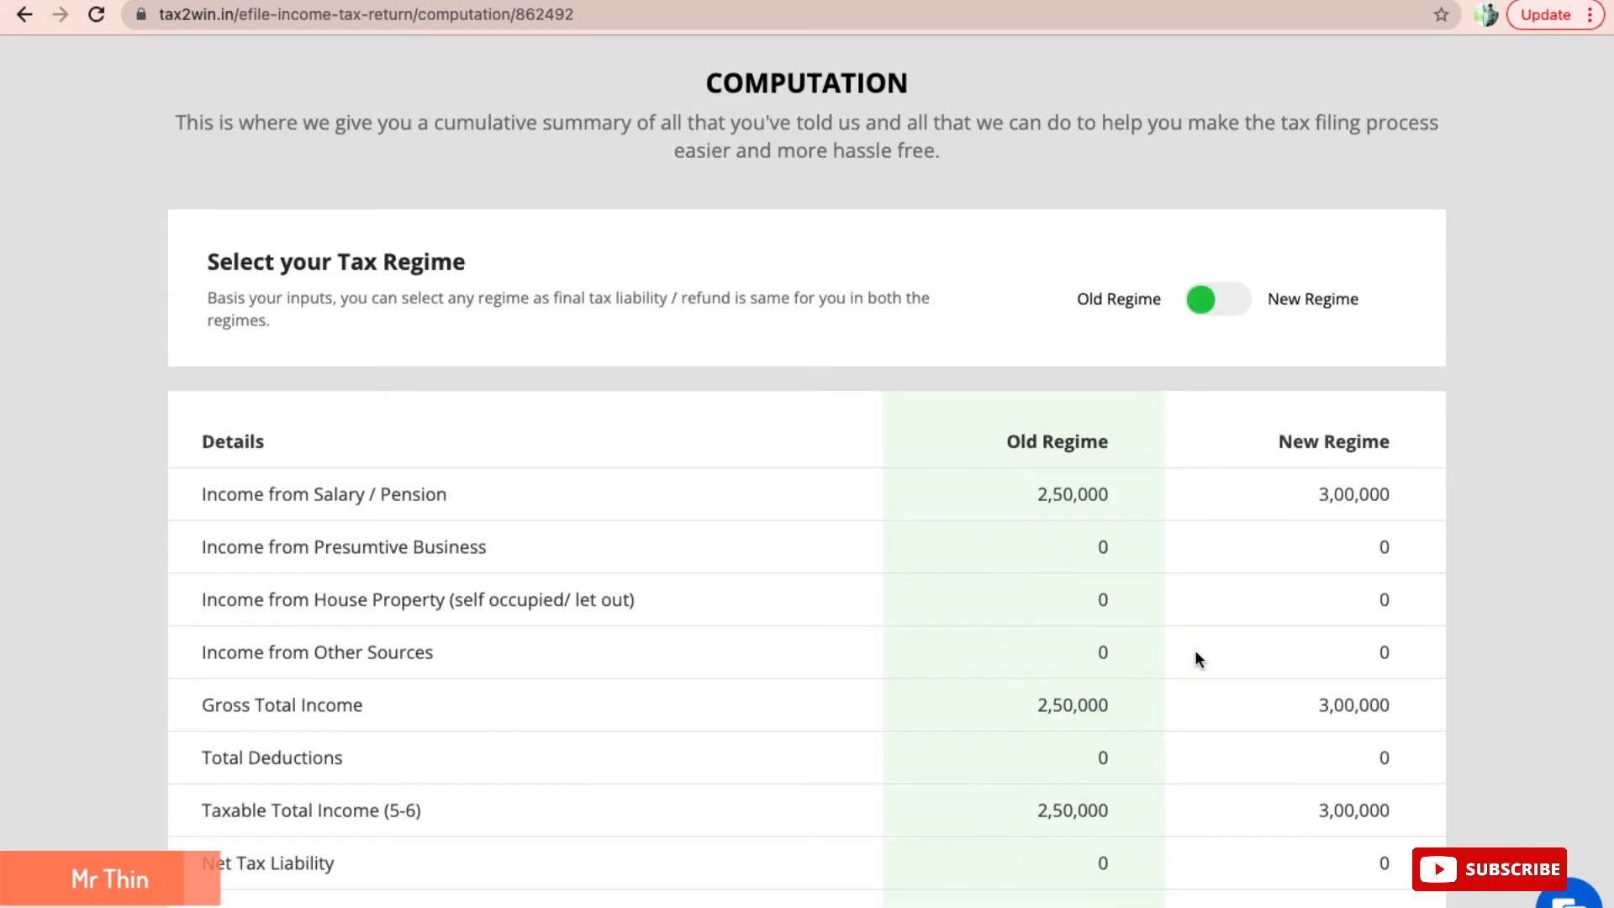
scroll(1198, 658, down, 2)
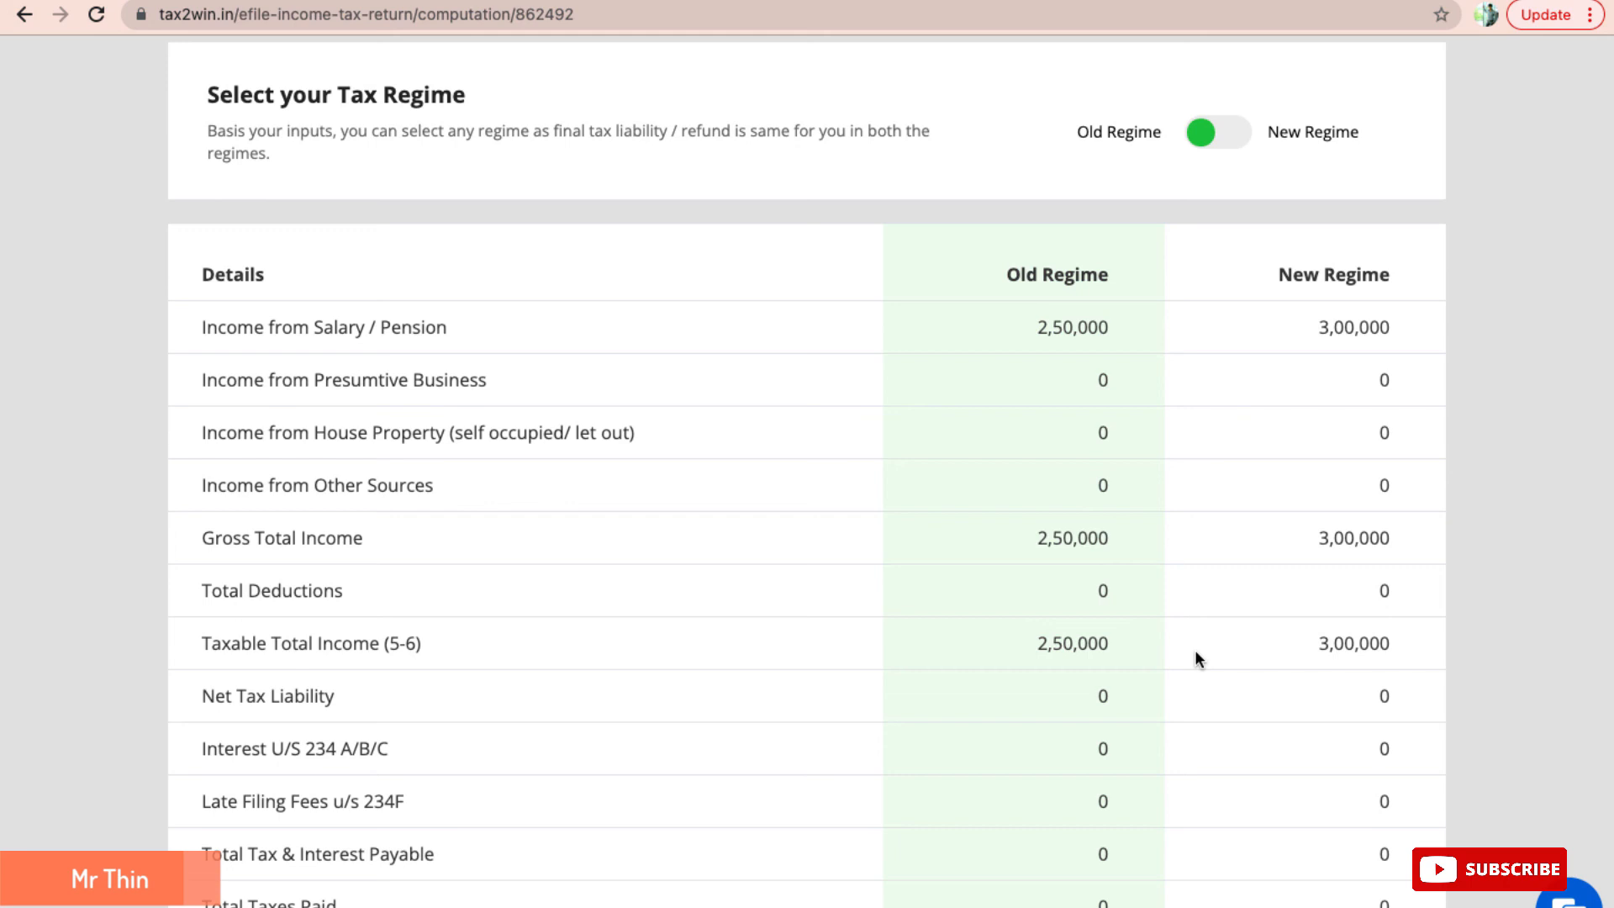
scroll(1198, 658, down, 8)
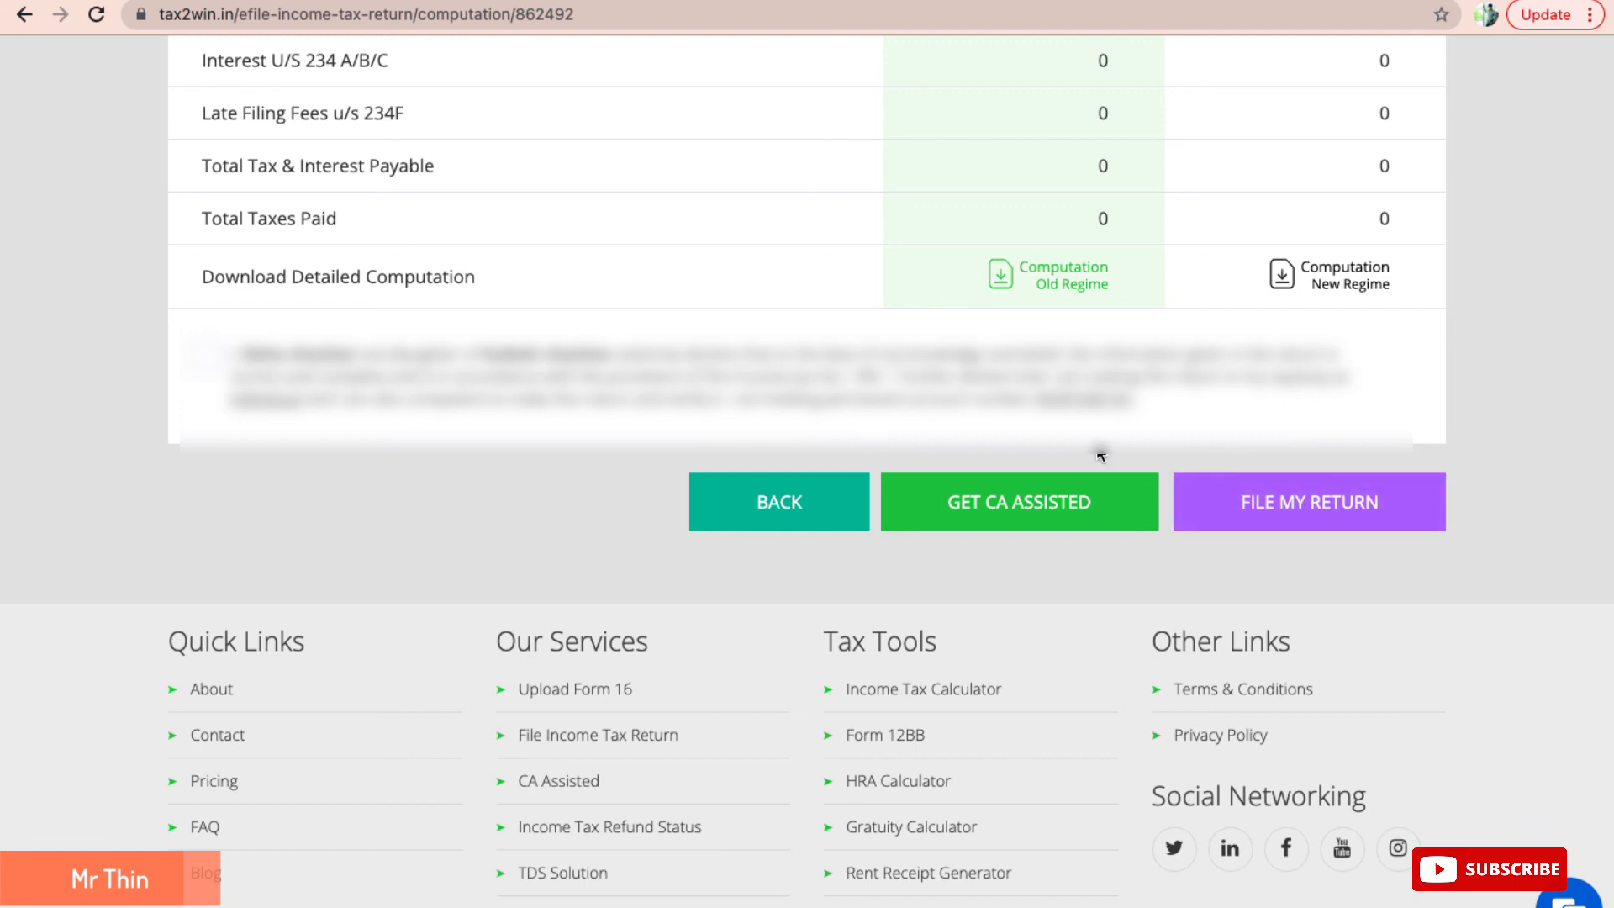
scroll(1154, 573, up, 1)
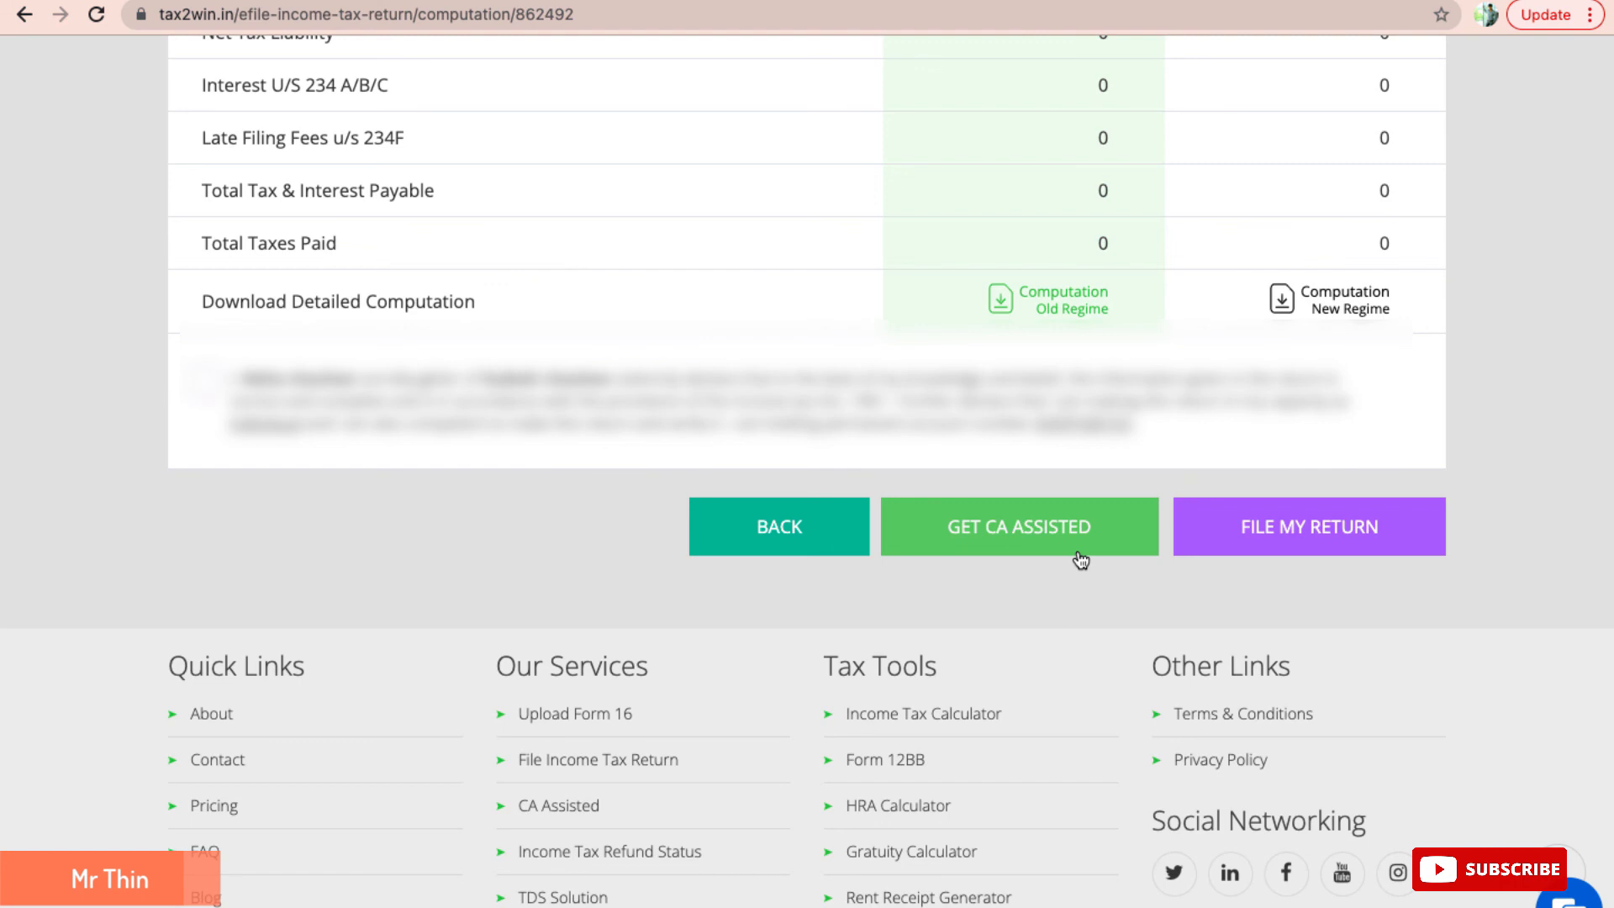
scroll(1016, 465, up, 5)
scroll(1016, 464, up, 8)
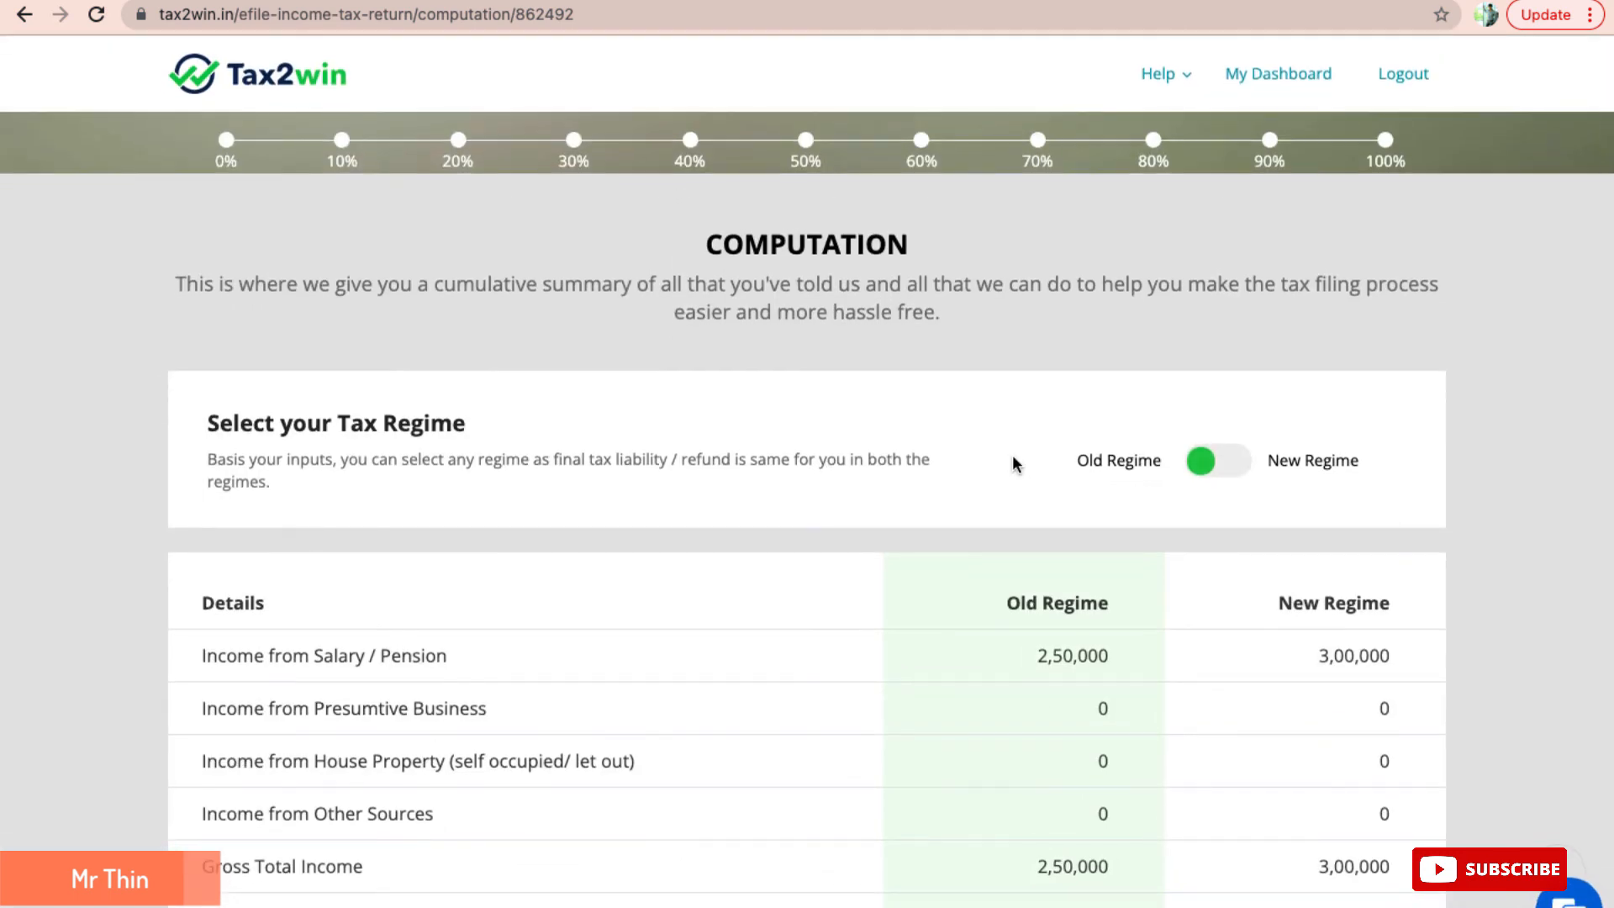